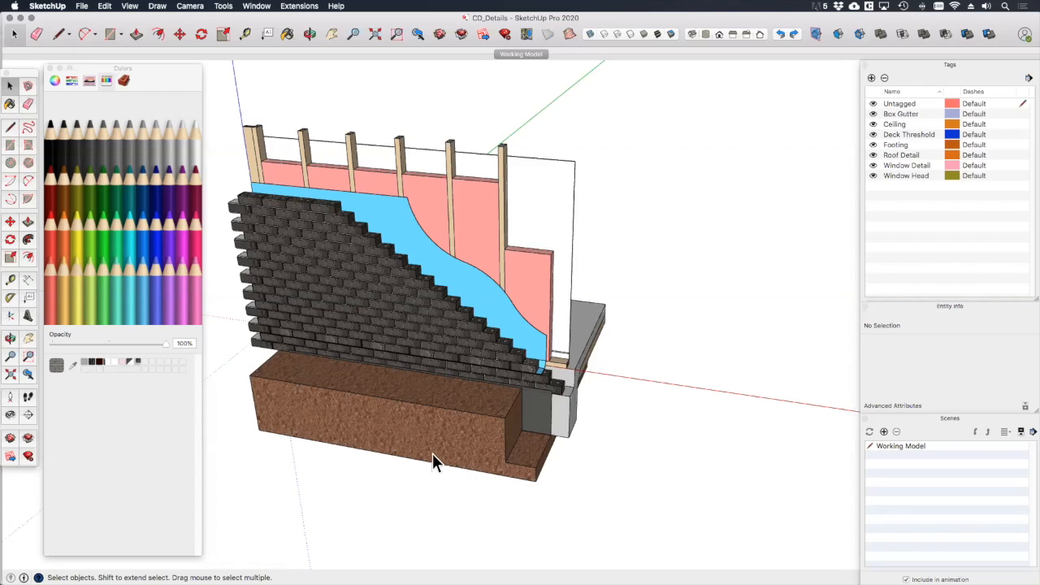
Examine the footing detail, the overall layout of construction details, and the box gutter detail from below.
scroll(455, 459, "down", 8)
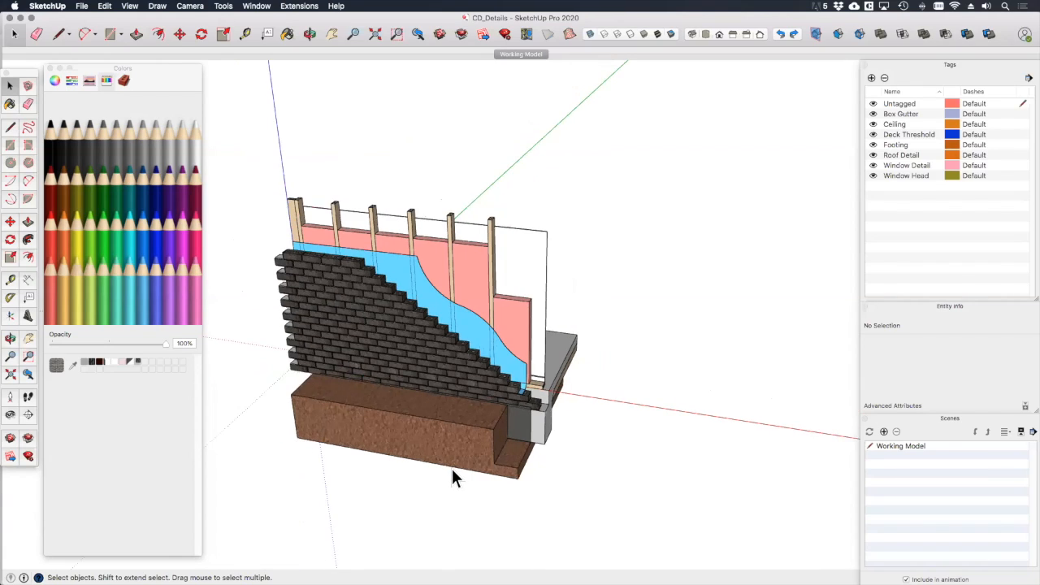
scroll(480, 461, "down", 4)
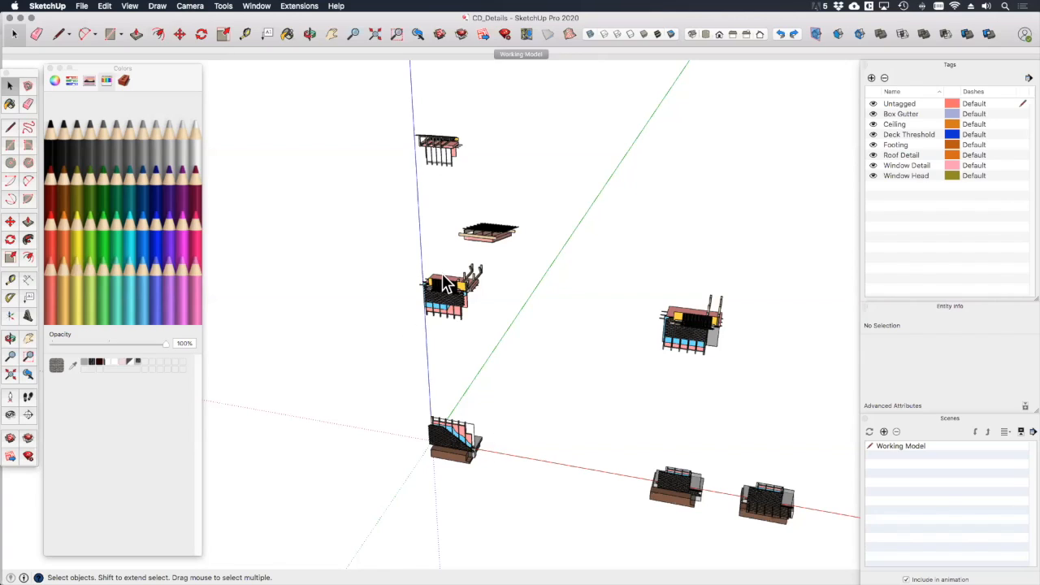
scroll(504, 323, "up", 10)
mouse_move(522, 357)
middle_mouse_down()
mouse_move(476, 325)
mouse_move(520, 354)
middle_mouse_up()
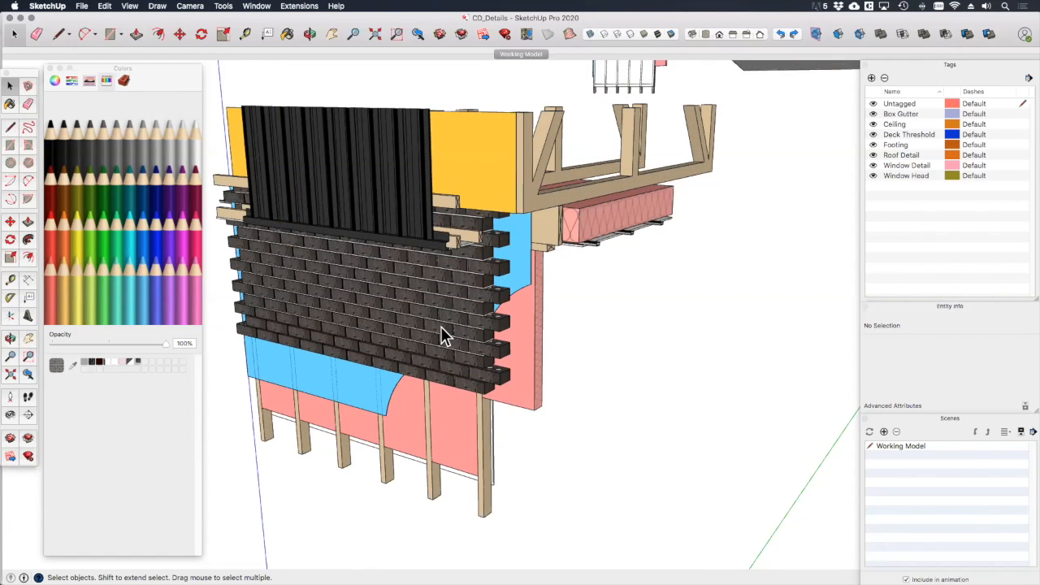
middle_click_drag(441, 326, 389, 202)
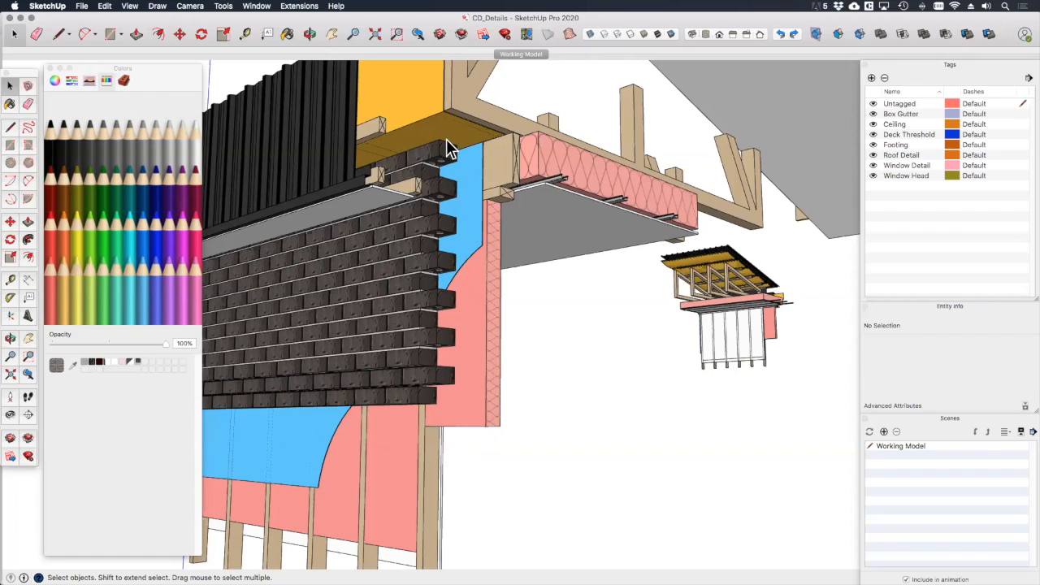
scroll(446, 139, "down", 10)
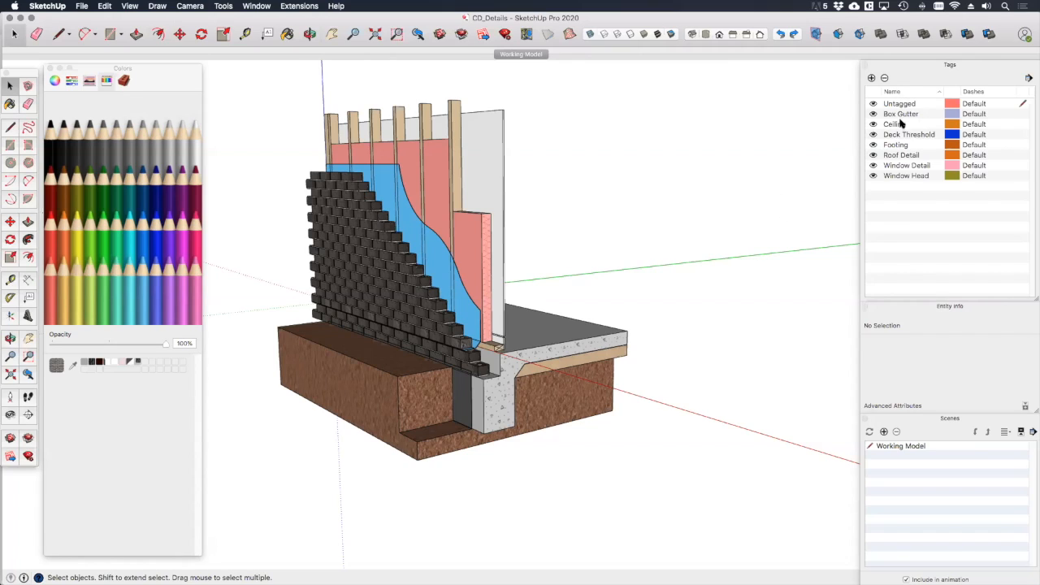
Check which details the Footing and Ceiling tags control by switching each tag's visibility off and back on.
left_click(524, 352)
left_click(676, 340)
scroll(666, 306, "down", 6)
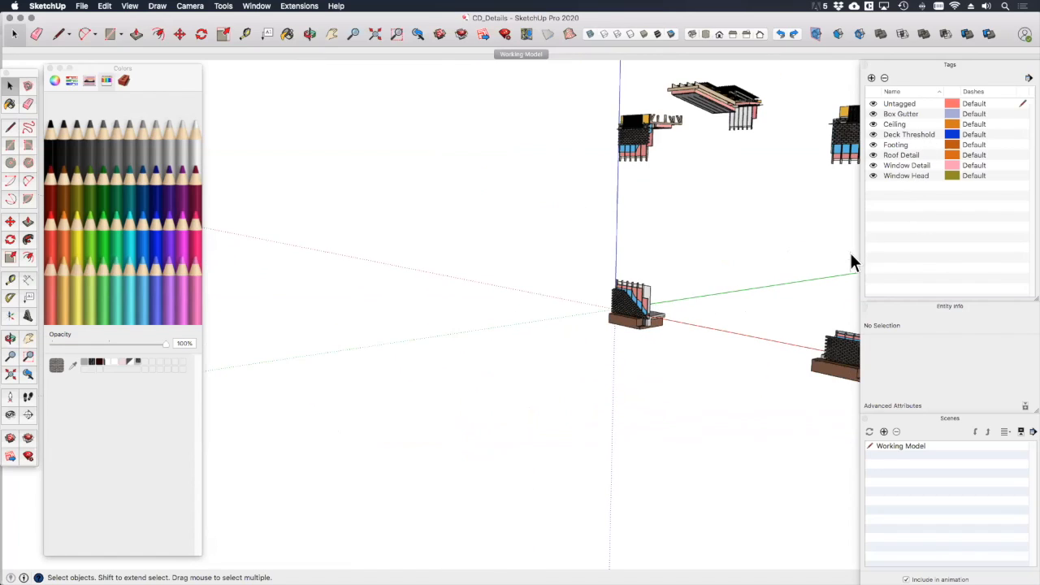
left_click(874, 144)
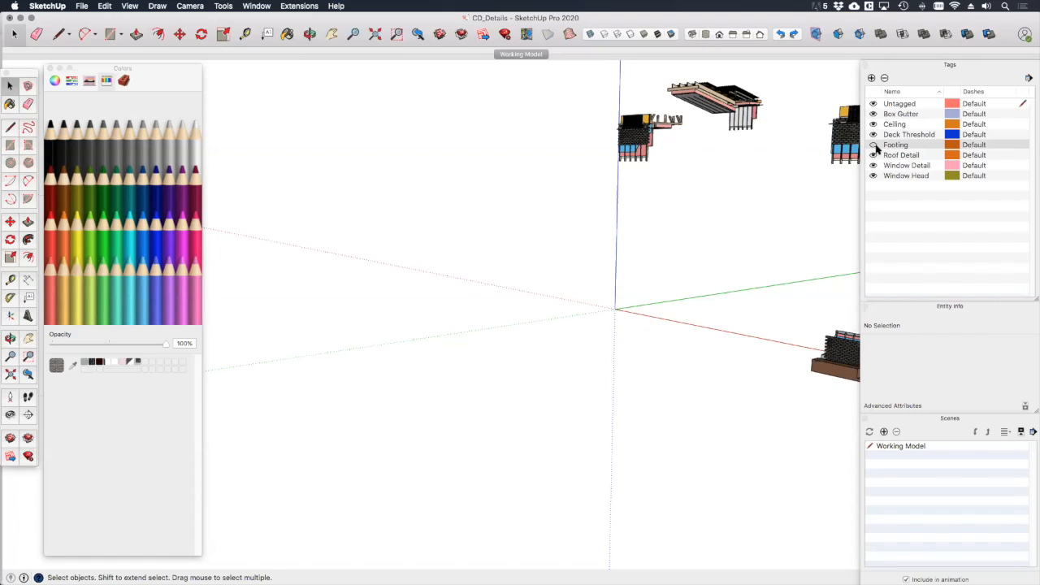
left_click(874, 144)
left_click(874, 124)
left_click(874, 124)
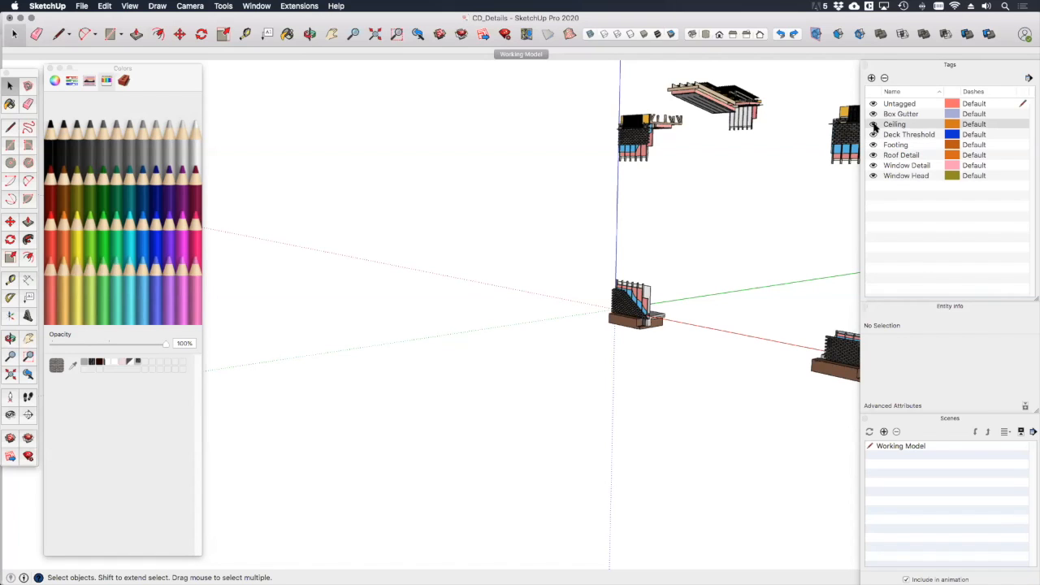
Open the footing detail for editing and inspect its brick veneer, earth and concrete footing parts one by one.
scroll(662, 317, "up", 8)
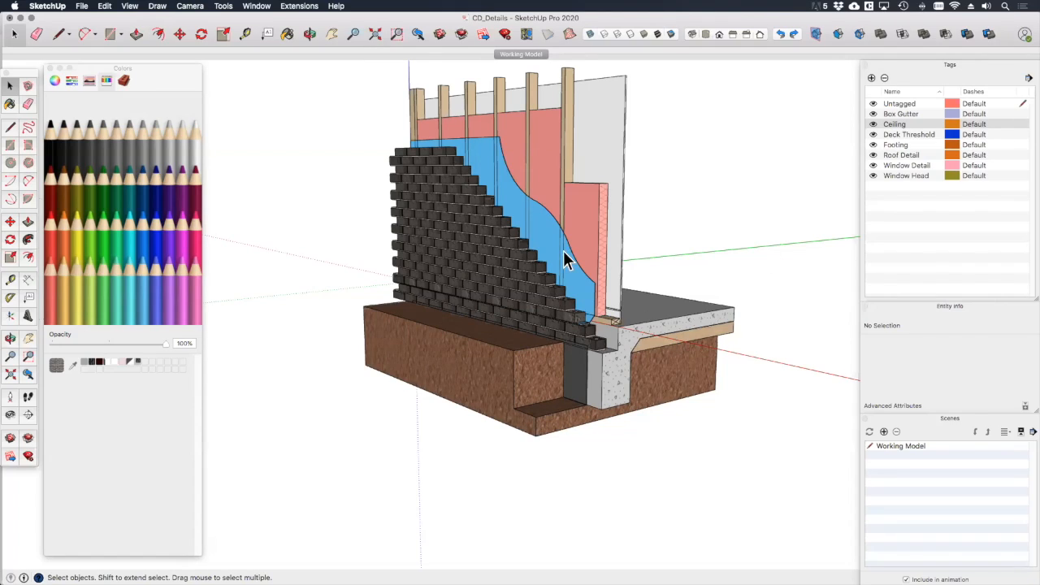
scroll(417, 256, "up", 3)
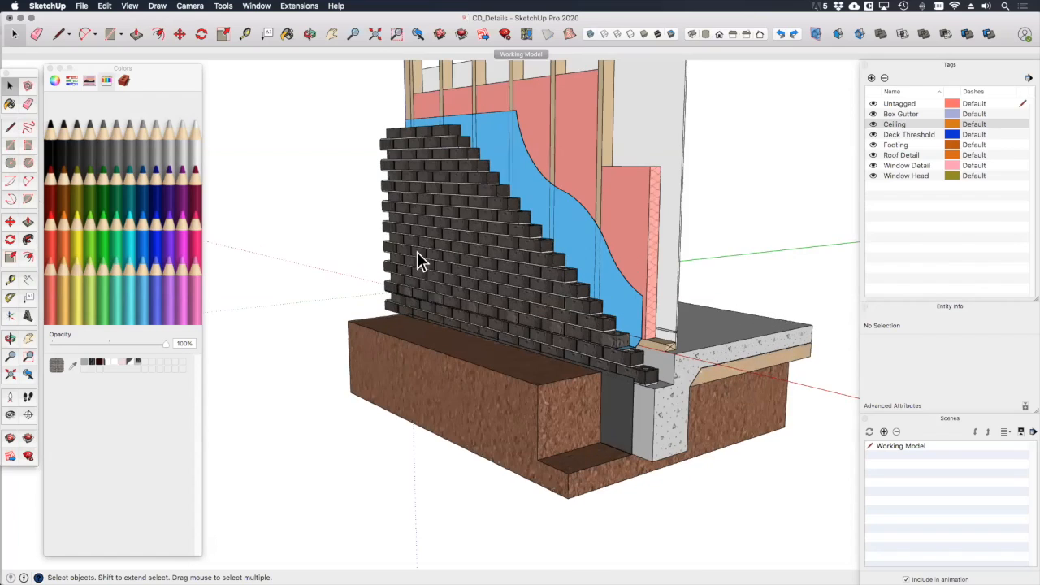
left_click(485, 271)
scroll(486, 269, "up", 1)
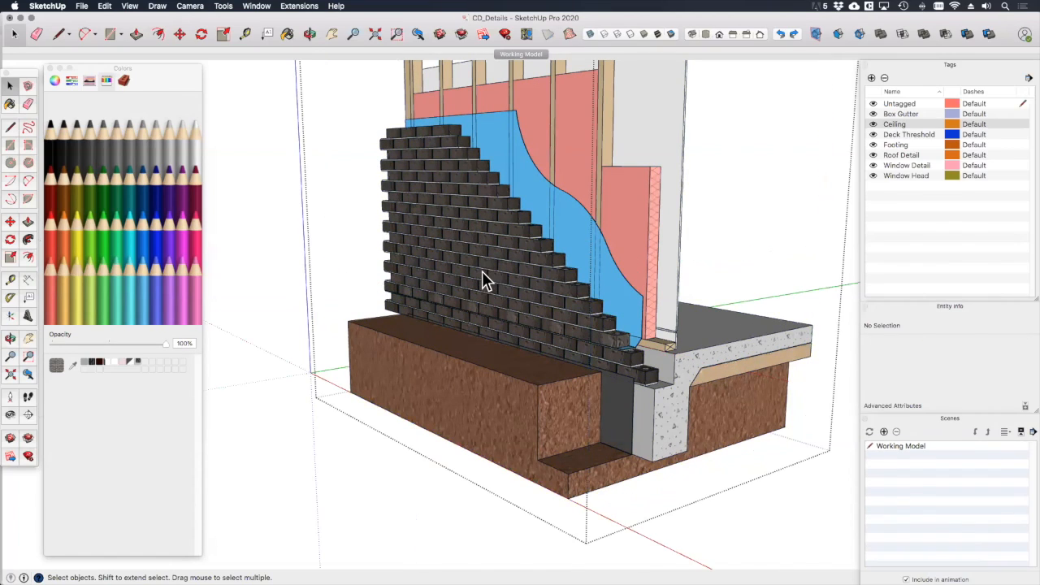
scroll(482, 271, "down", 2)
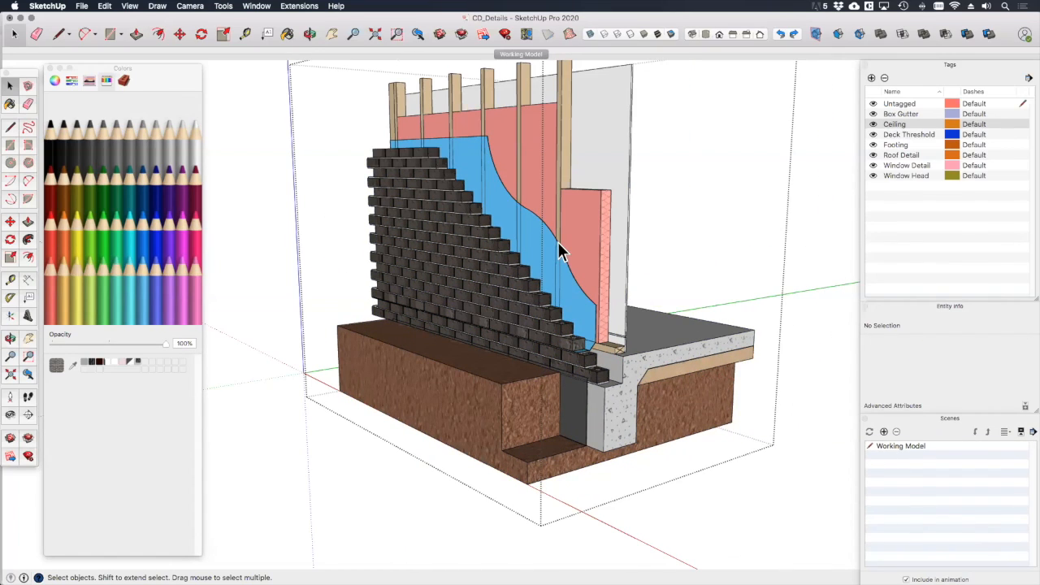
left_click(532, 294)
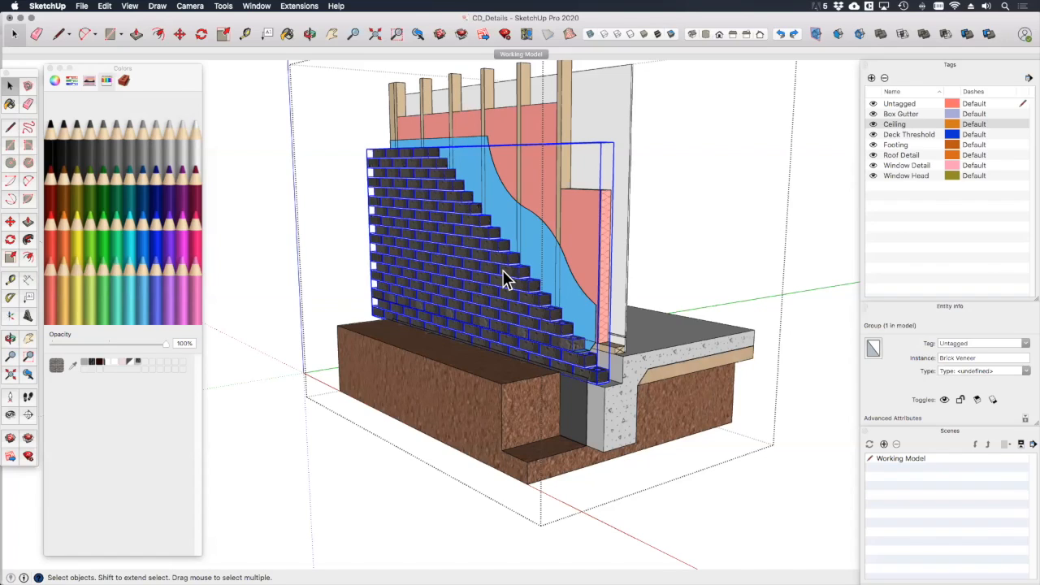
left_click(514, 372)
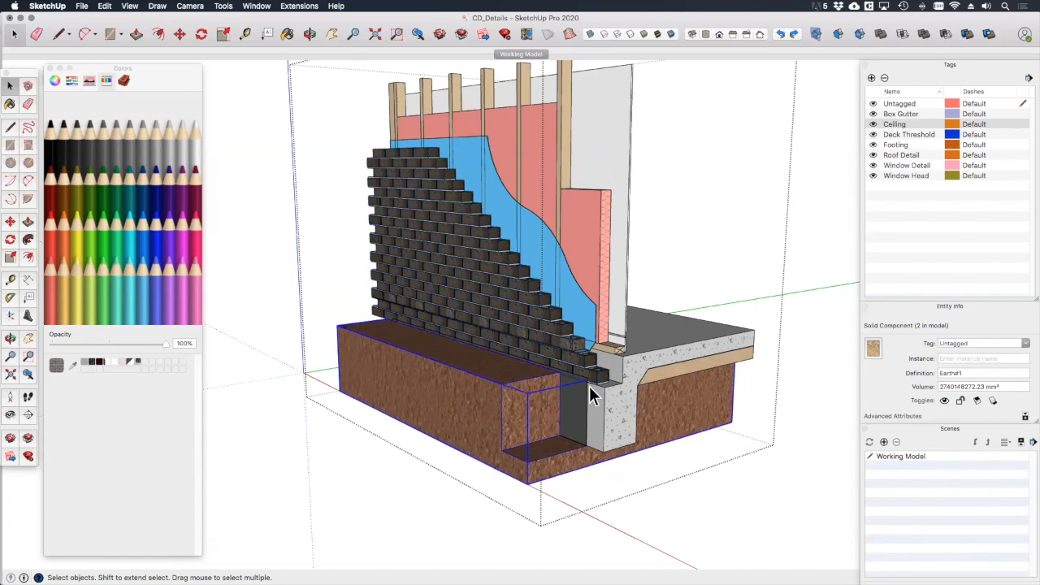
left_click(616, 417)
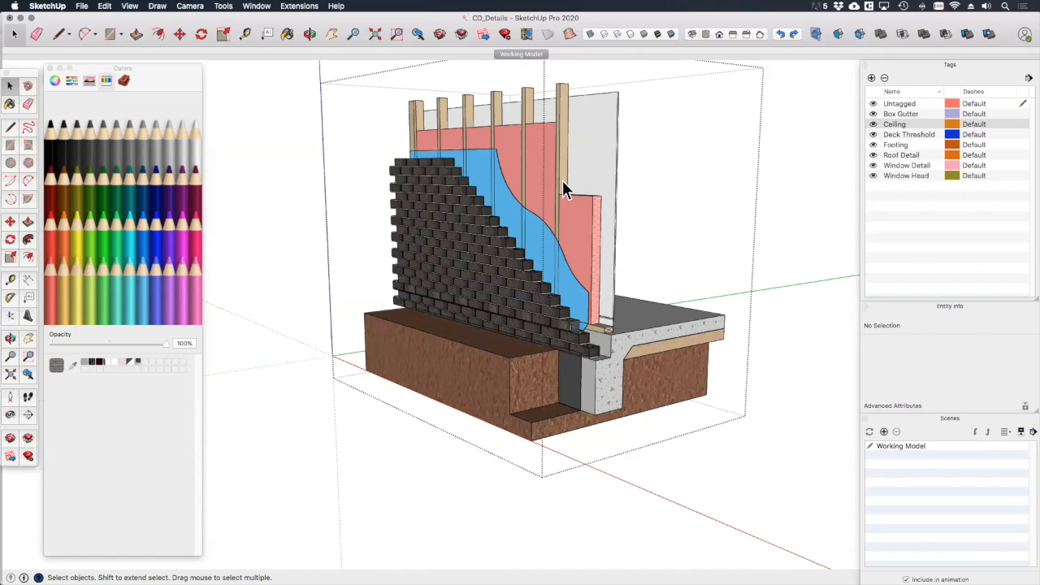
Open the timber wall frame group, inspect its individual studs and bottom plate, and close the group again.
left_click(562, 180)
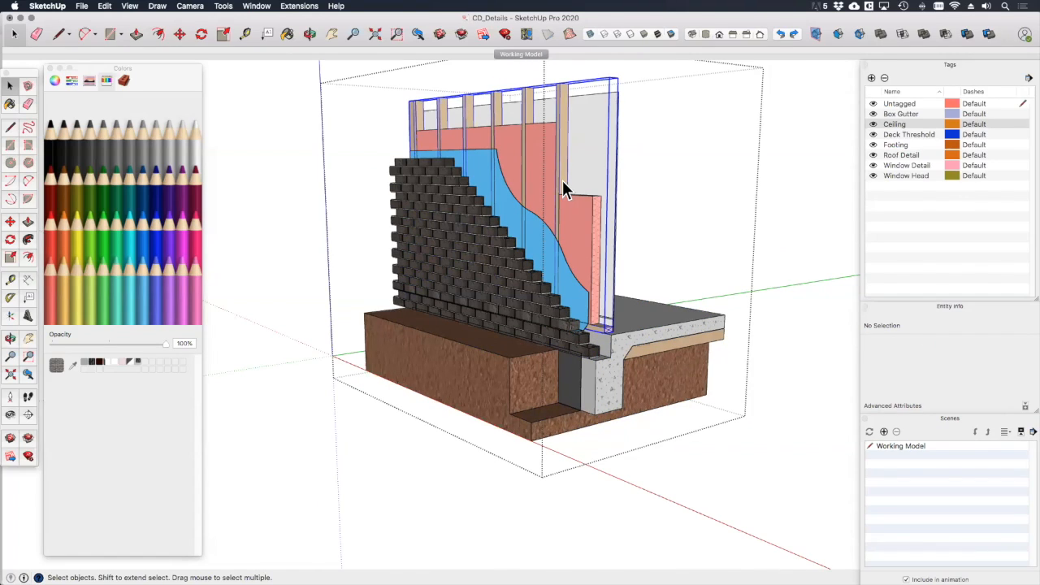
double_click(562, 179)
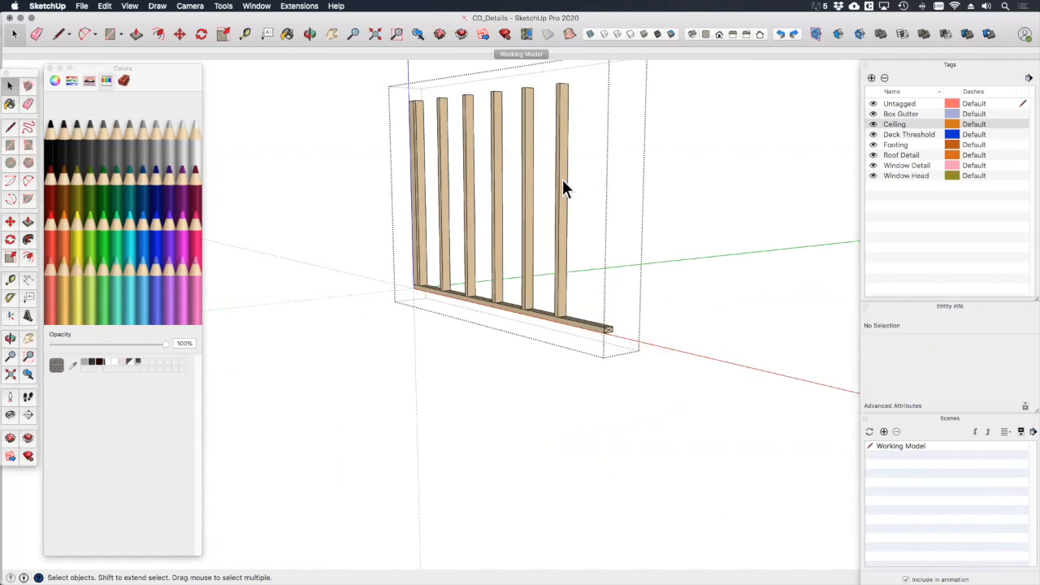
left_click(563, 179)
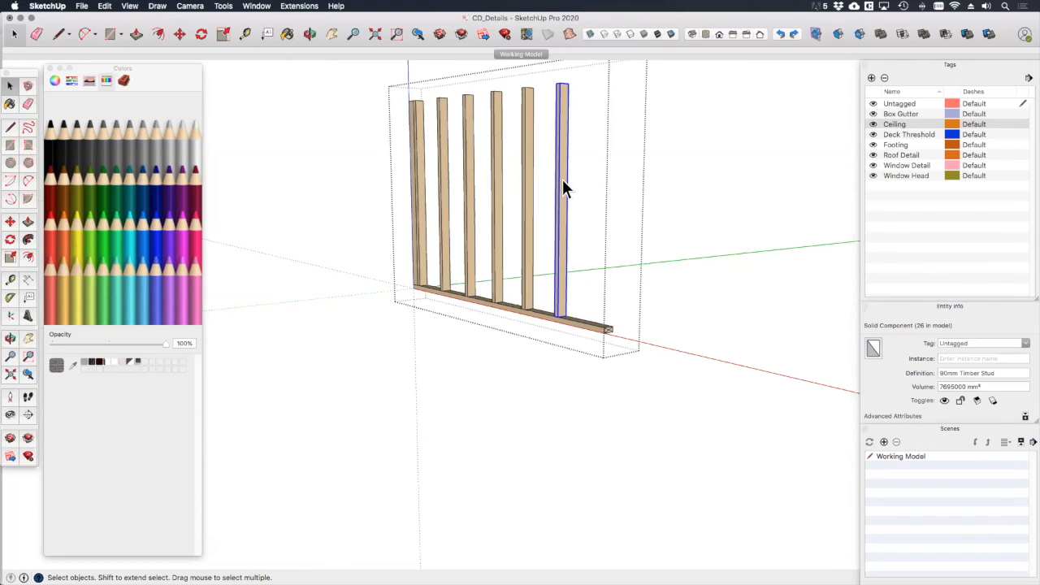
left_click(526, 278)
left_click(598, 328)
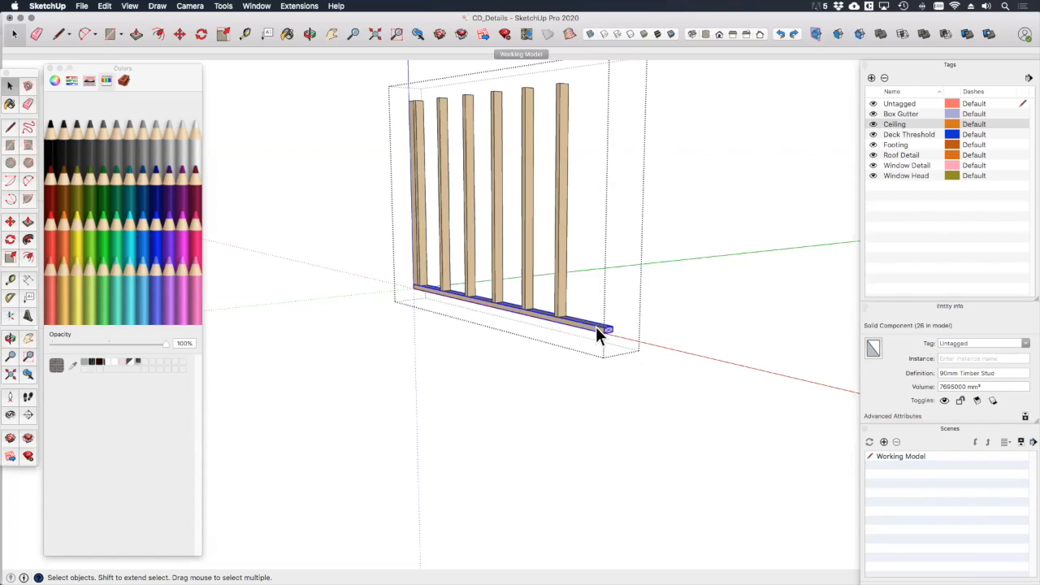
left_click(416, 262)
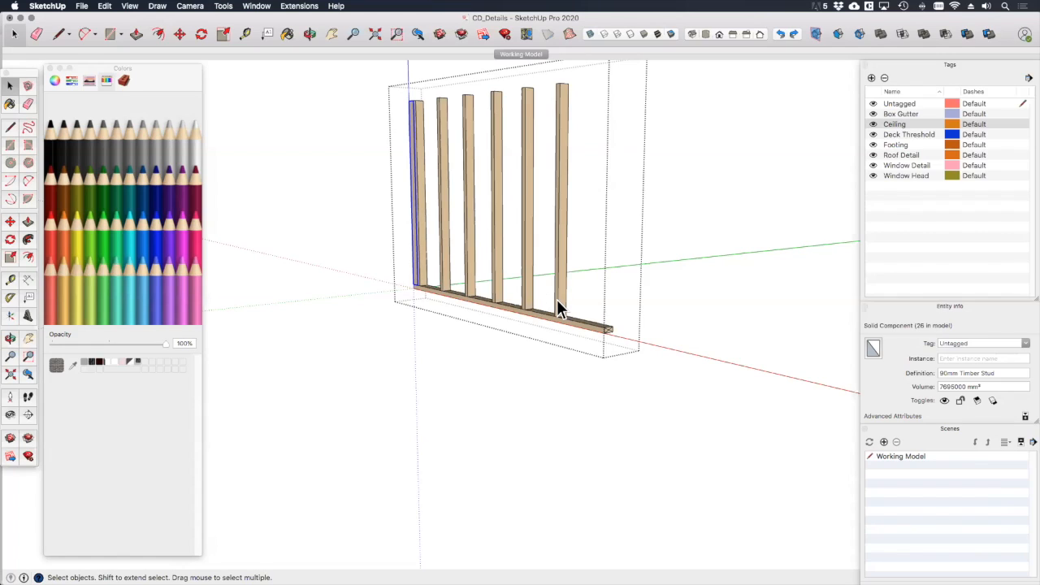
left_click(552, 383)
Open the Brick Veneer group and one Standard Brick component inside it to inspect the brick's geometry, and leave the component.
scroll(533, 302, "up", 3)
left_click(532, 302)
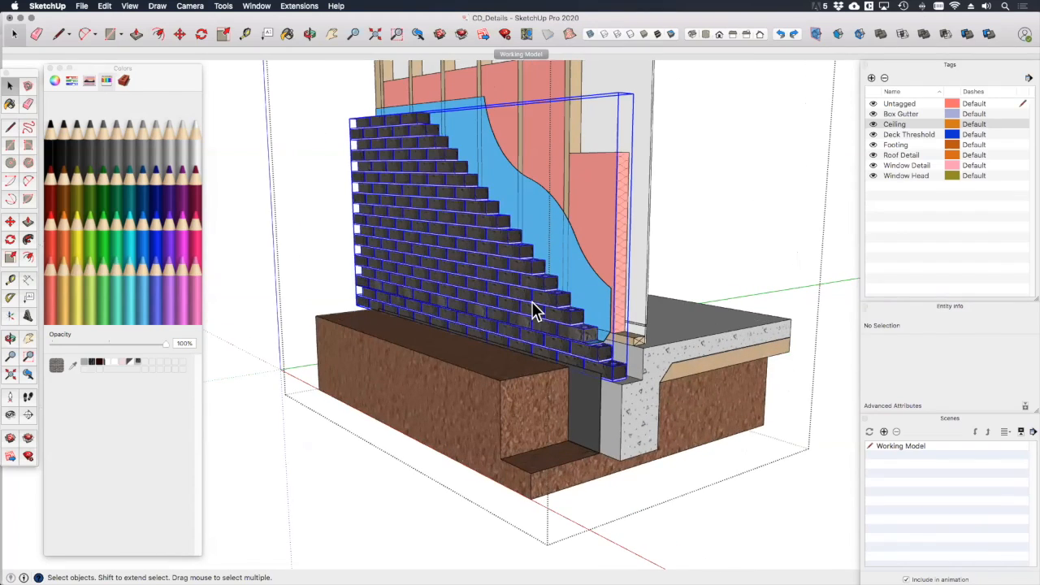
double_click(533, 301)
scroll(537, 297, "up", 2)
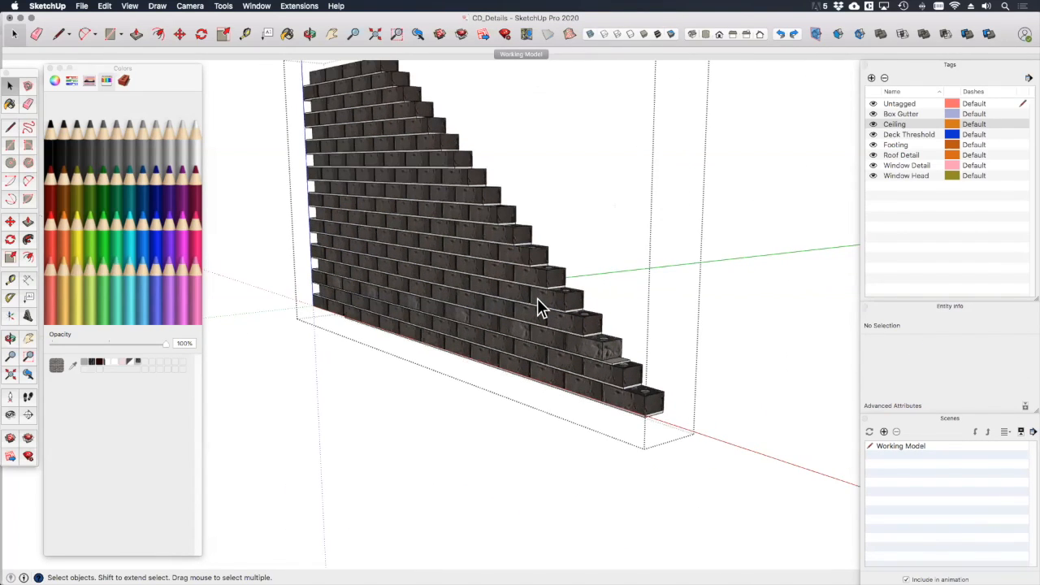
scroll(537, 298, "up", 1)
left_click(537, 297)
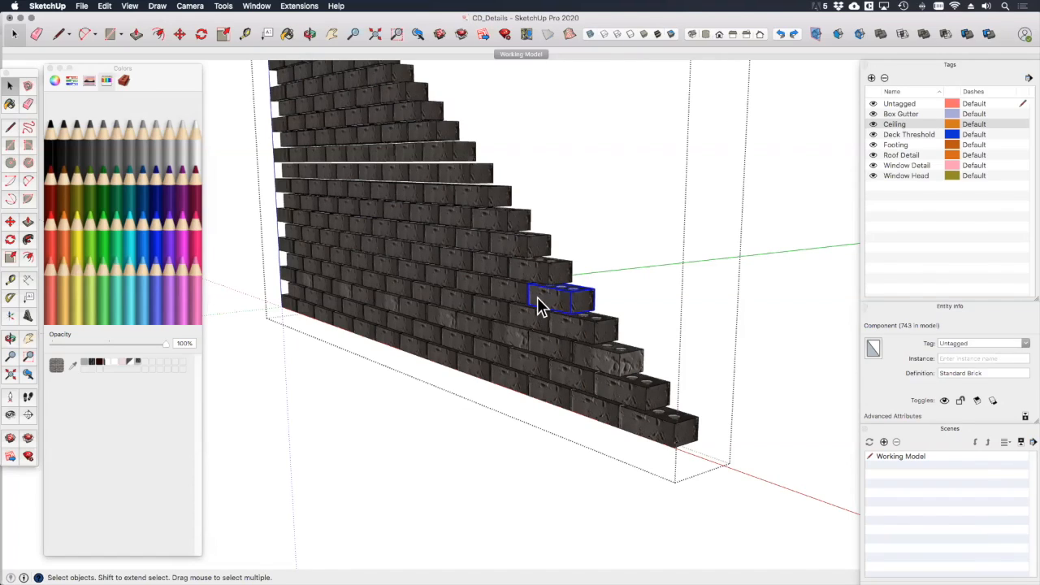
double_click(537, 298)
left_click_drag(485, 244, 655, 262)
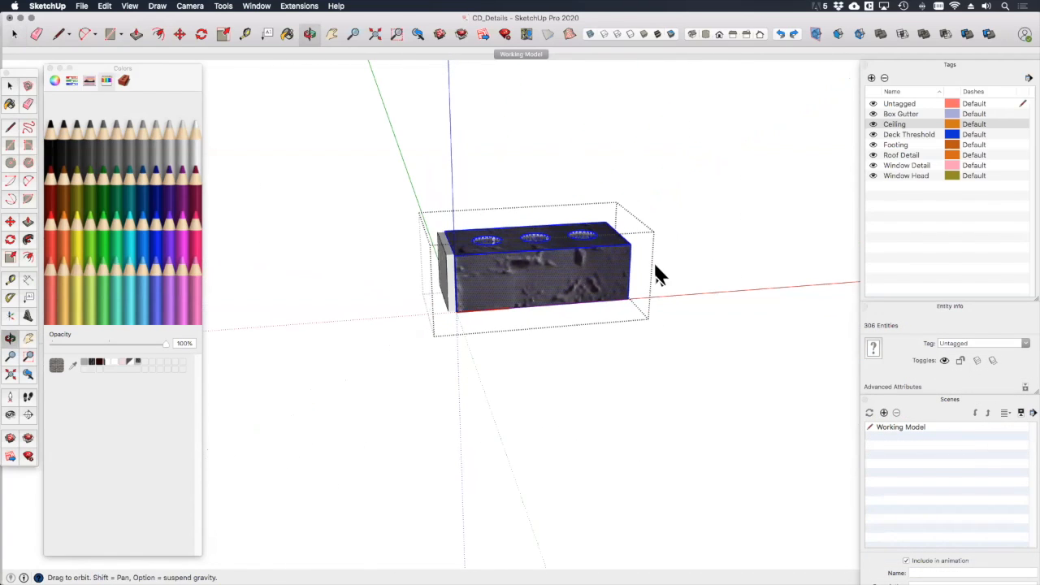
key("space")
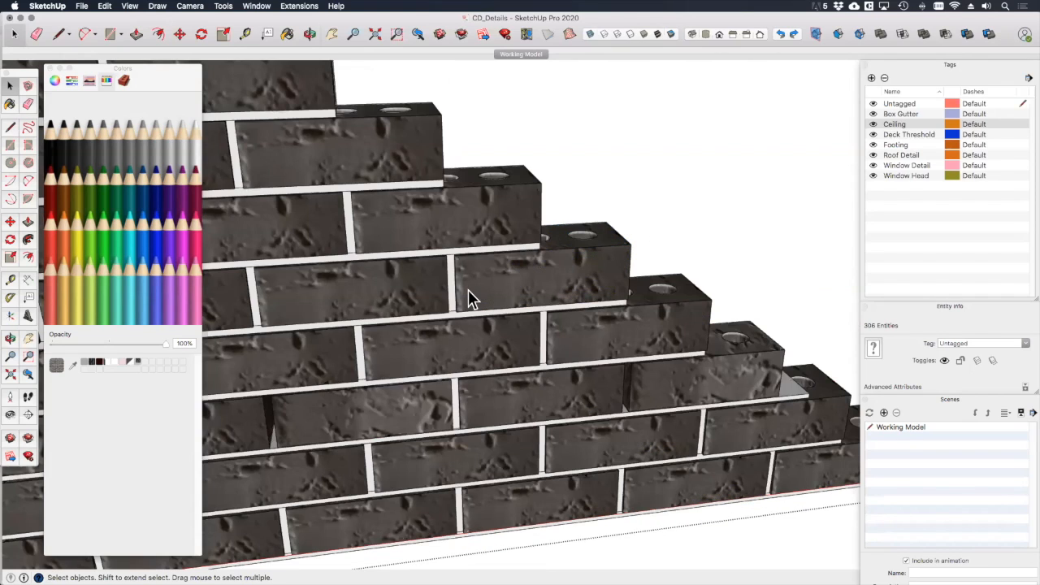
Select the mortar group between the bricks for inspection, and exit the brick veneer and footing detail groups.
scroll(453, 319, "up", 3)
left_click(452, 314)
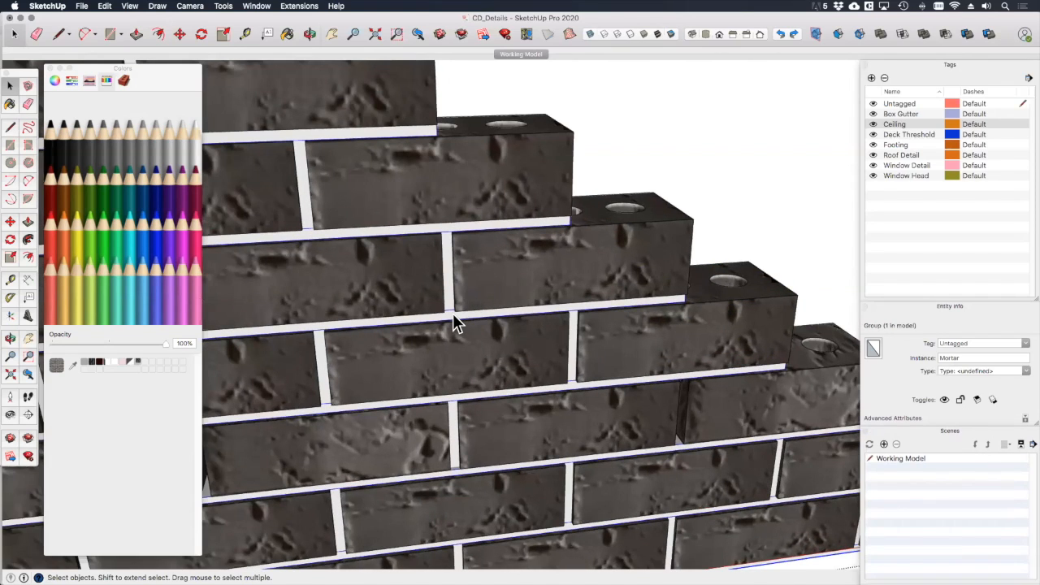
scroll(452, 314, "down", 10)
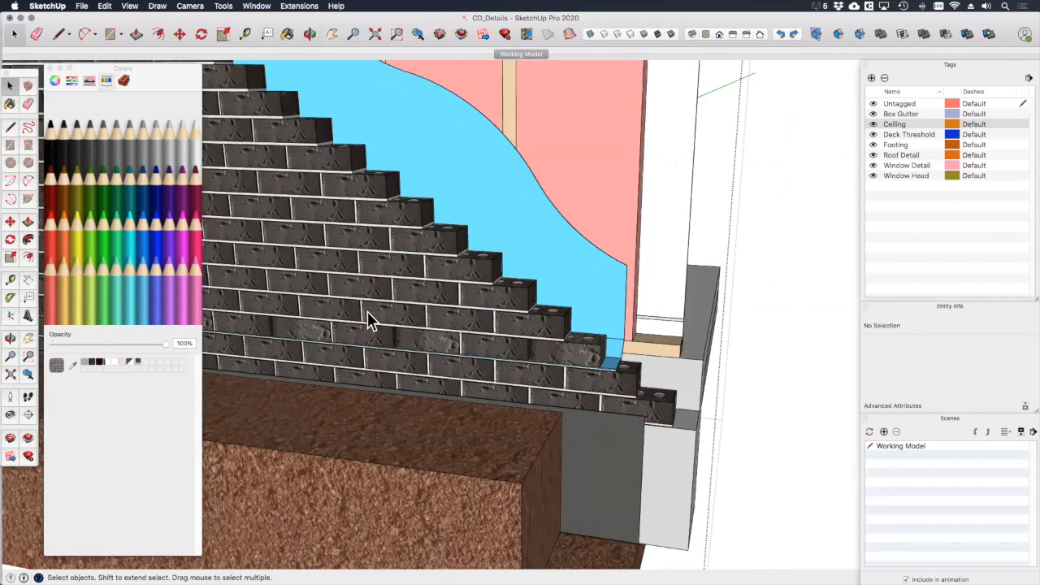
scroll(368, 317, "down", 10)
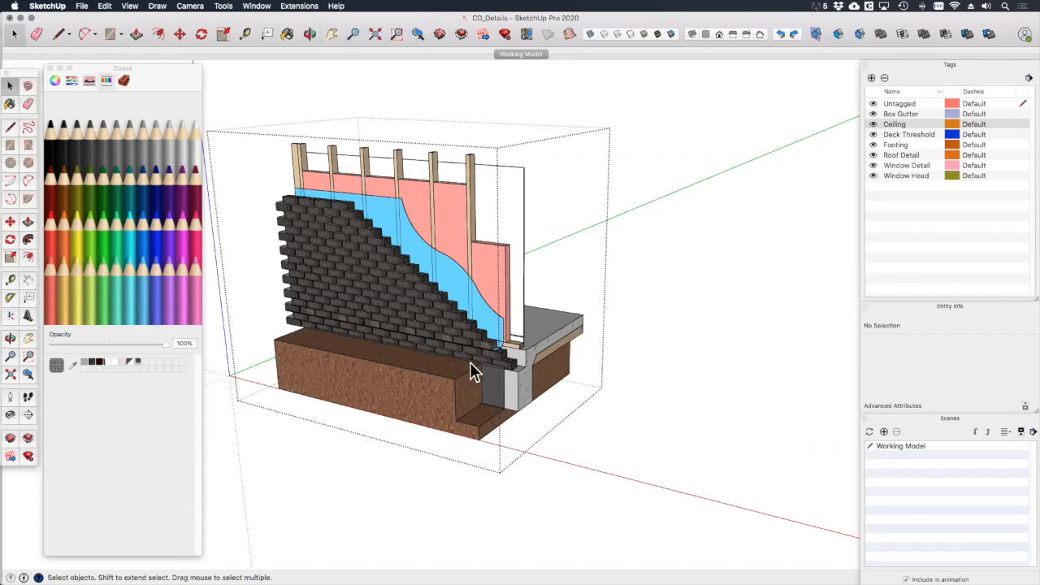
left_click(696, 452)
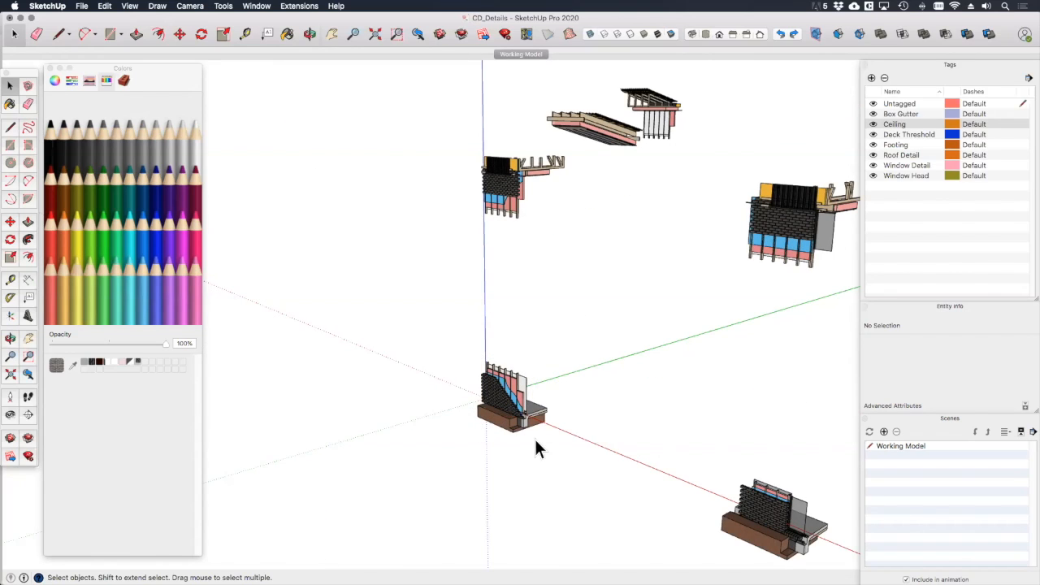
Isolate the footing detail by hiding the Box Gutter, Ceiling, Deck Threshold, Roof Detail, Window Detail and Window Head tags.
scroll(534, 444, "up", 5)
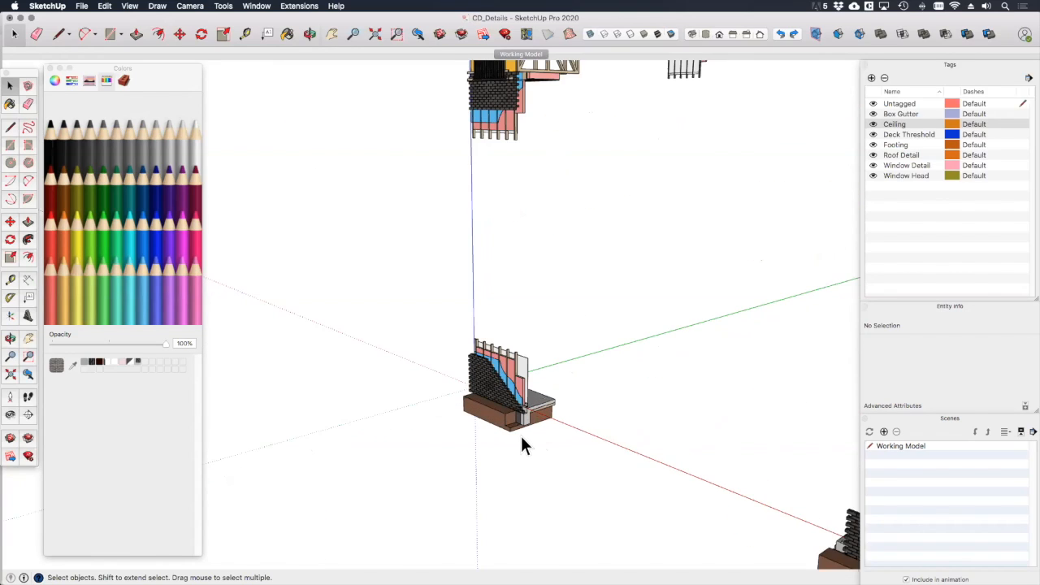
scroll(520, 444, "up", 2)
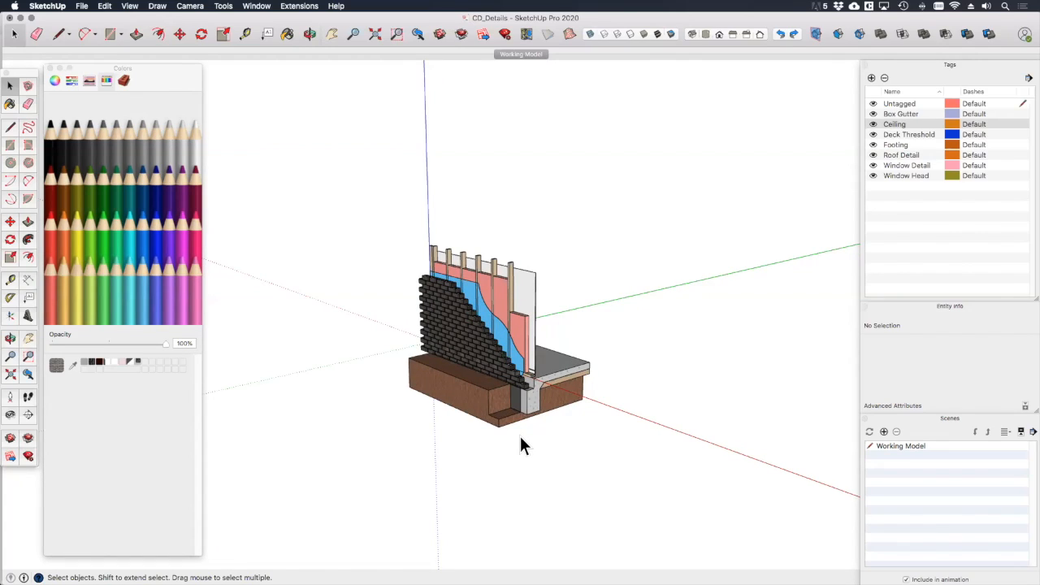
scroll(521, 443, "up", 2)
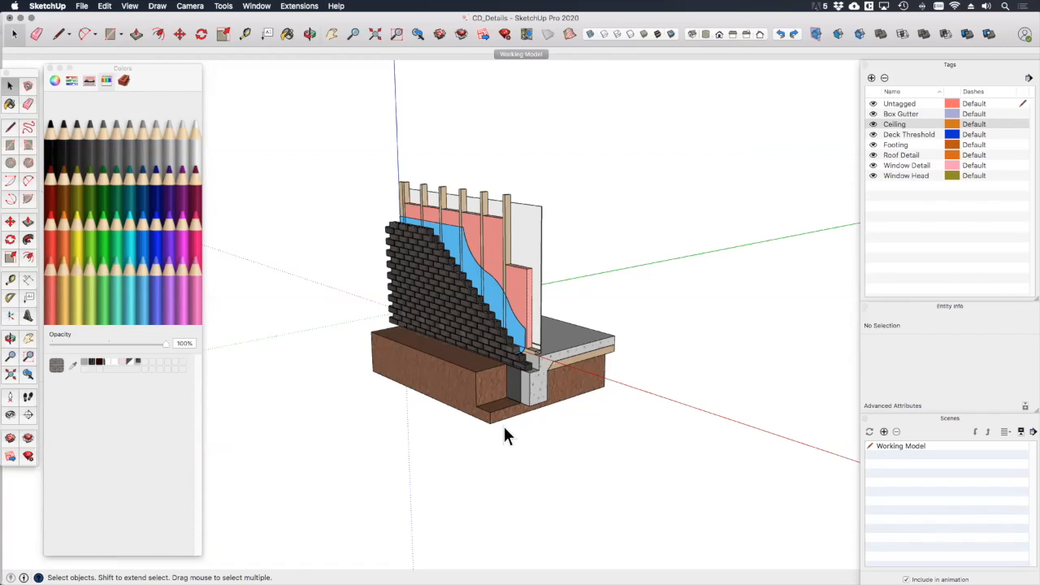
scroll(472, 445, "up", 1)
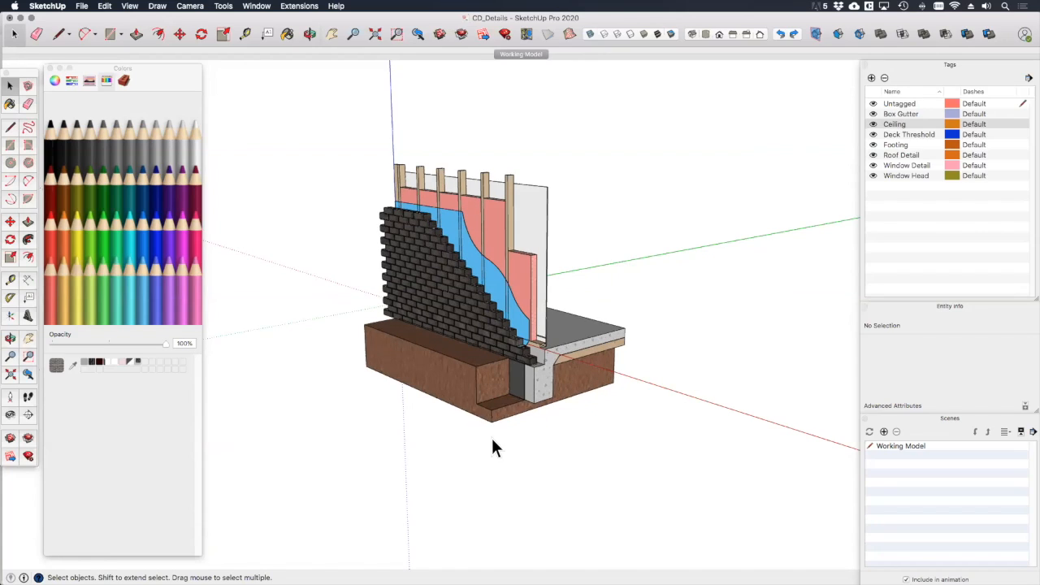
left_click(874, 114)
left_click(874, 123)
left_click(873, 134)
left_click(874, 155)
left_click(874, 165)
left_click(873, 176)
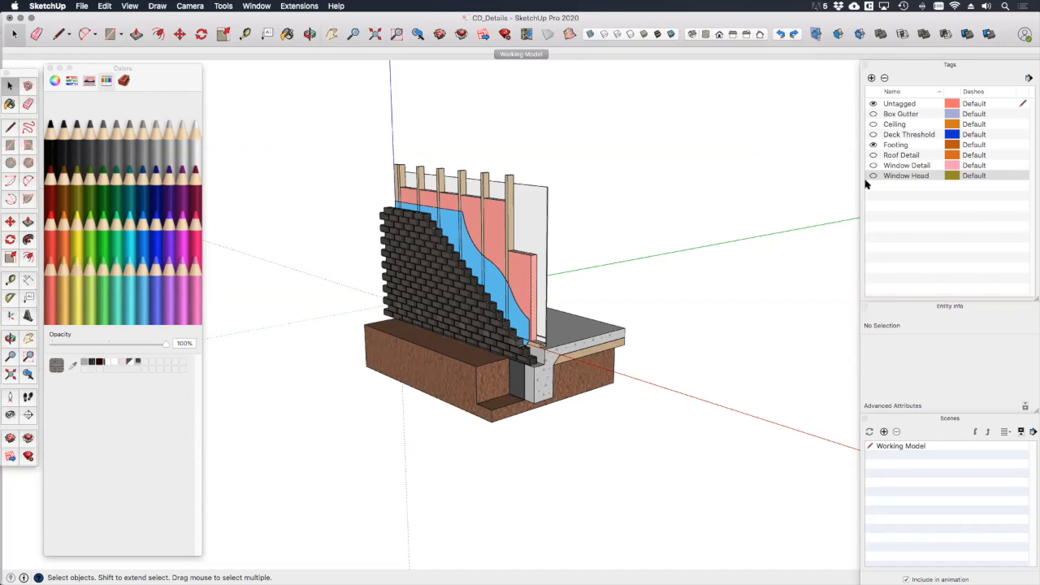
scroll(765, 214, "up", 5)
scroll(647, 259, "down", 5)
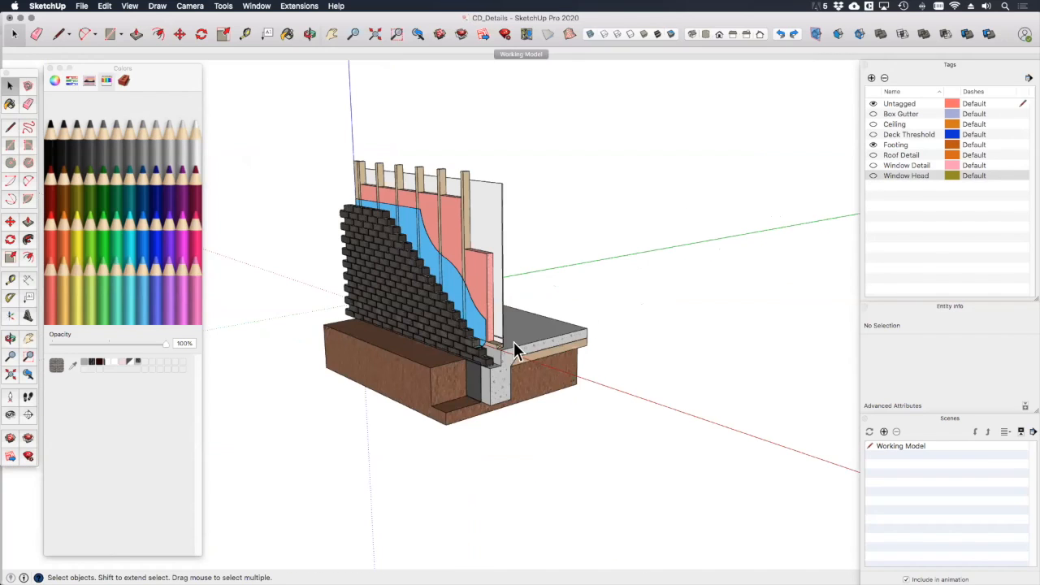
Add a scene of a close-up view of the isolated footing detail and name it Footing.
scroll(488, 351, "up", 2)
scroll(488, 348, "up", 4)
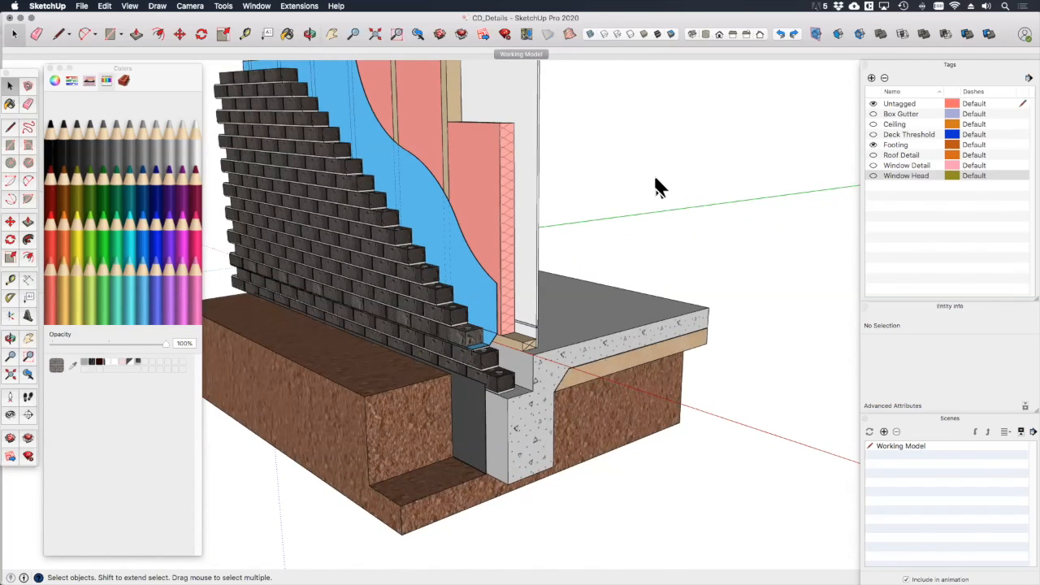
right_click(505, 54)
left_click(524, 81)
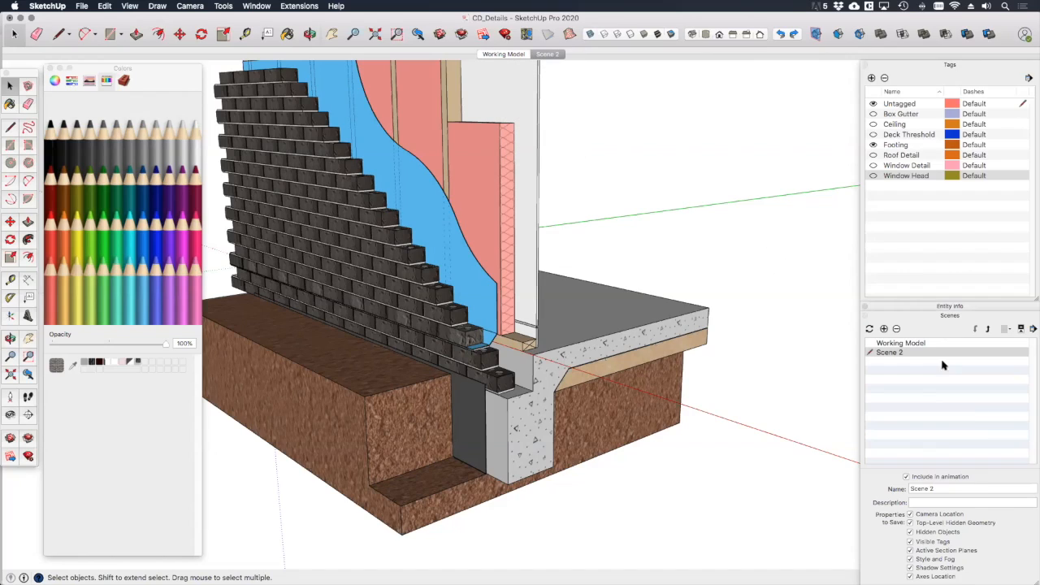
triple_click(939, 489)
type("Footing")
key("Return")
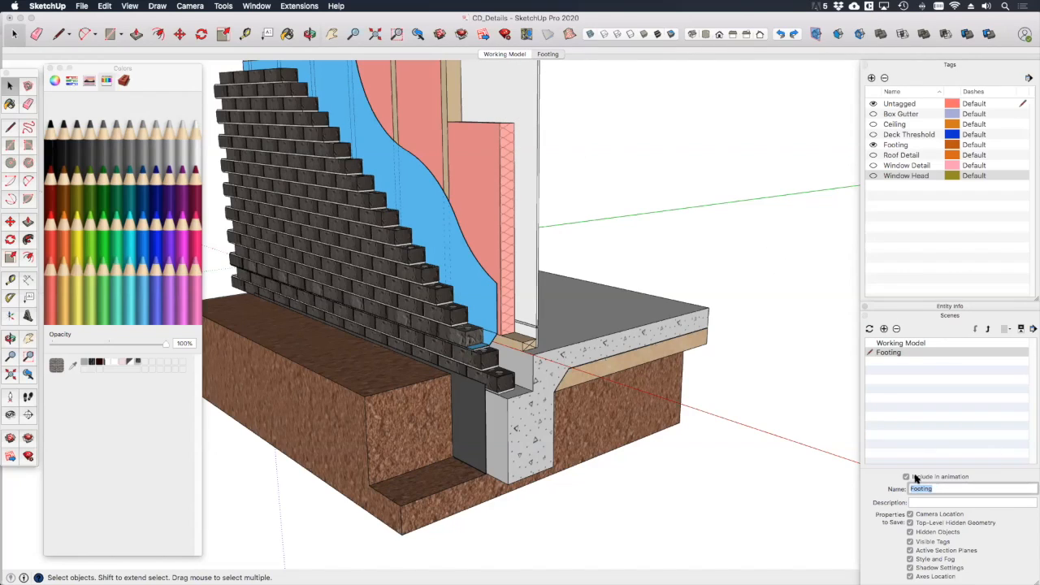
Apply the in-model Raster Style to the footing view and switch on fog.
left_click(936, 316)
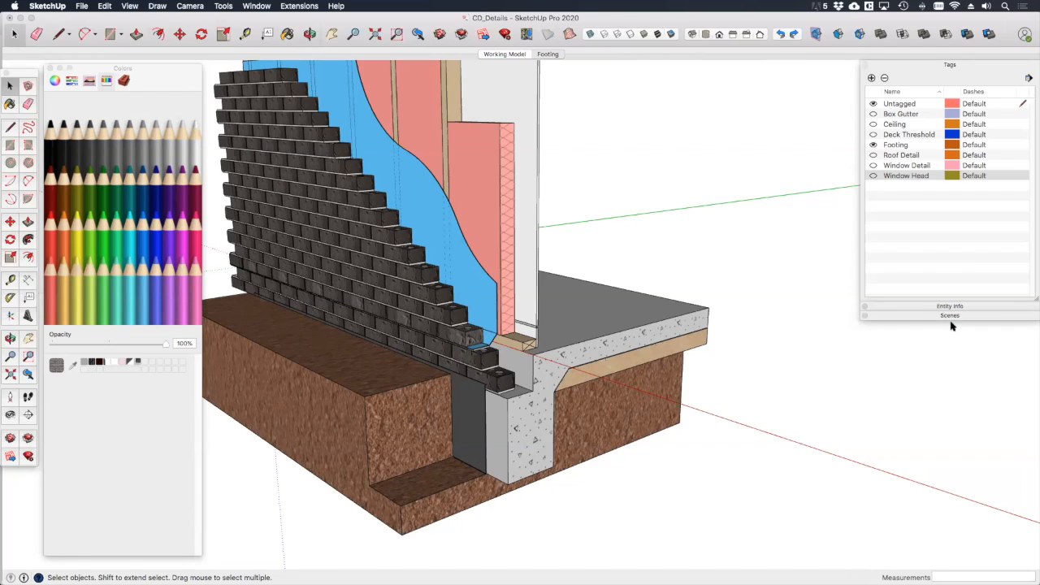
left_click(949, 324)
left_click(927, 375)
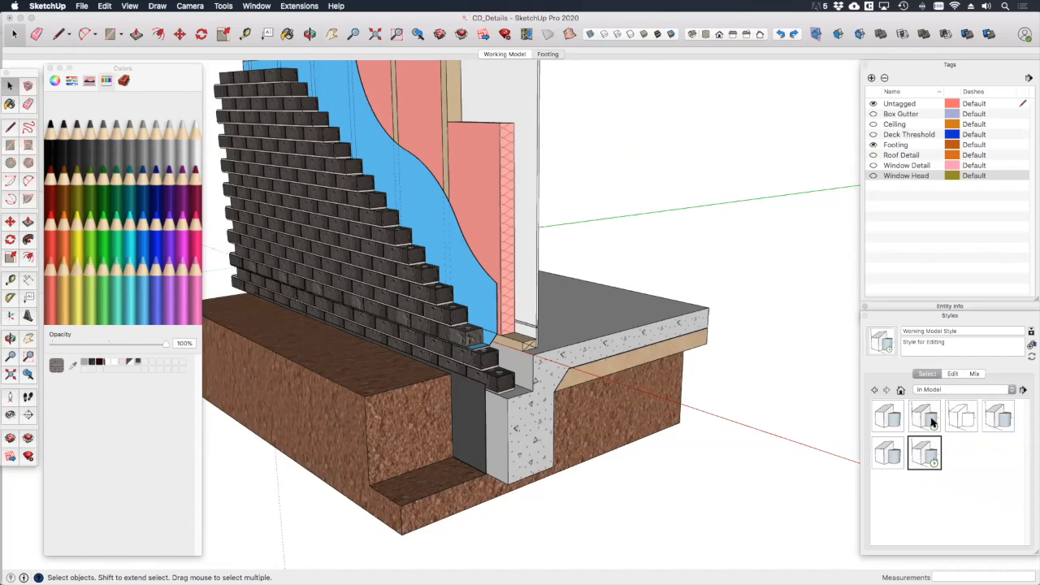
left_click(932, 421)
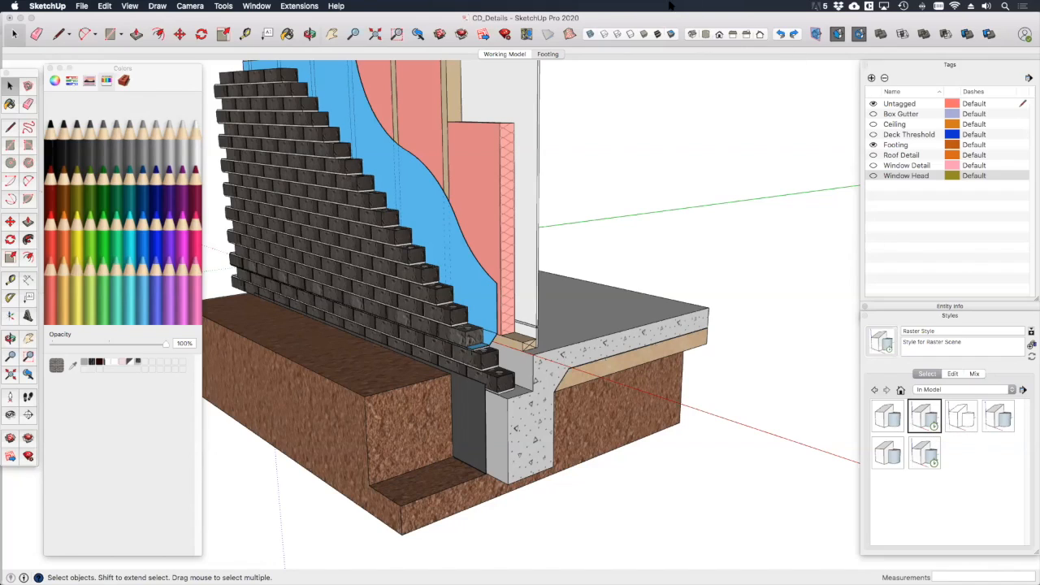
left_click(132, 7)
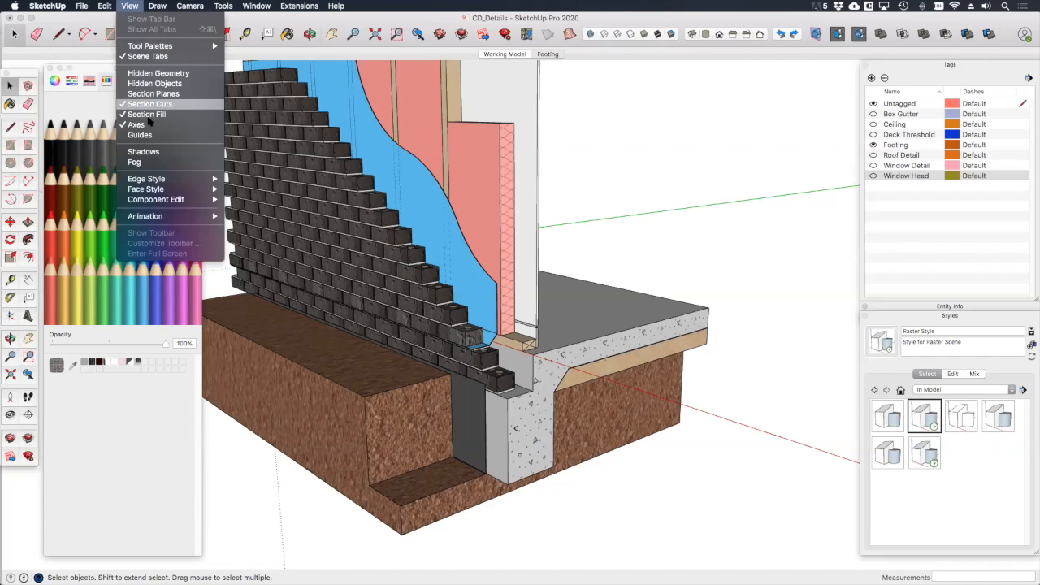
left_click(144, 163)
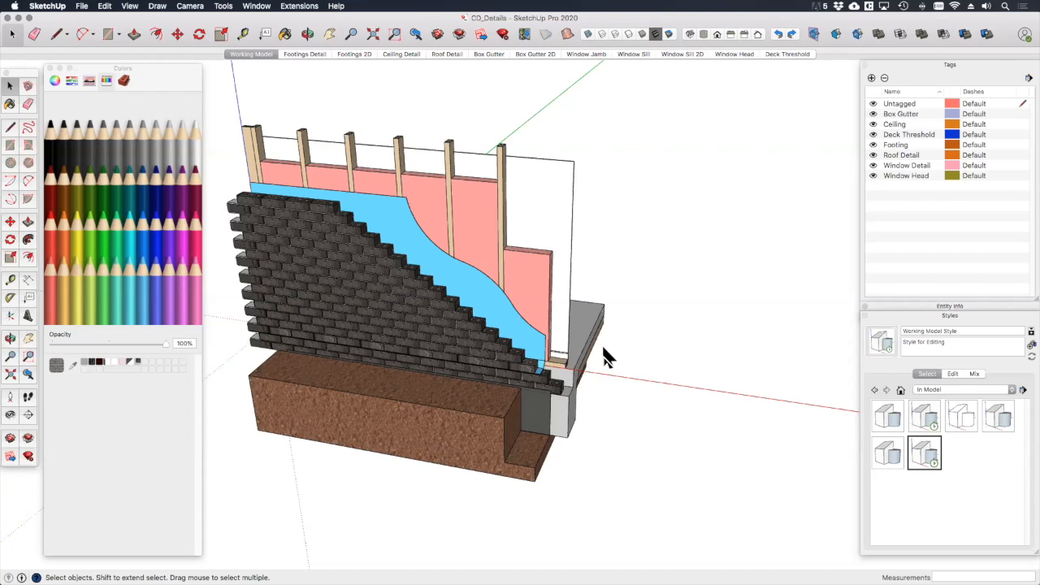
Review the Footings Detail, Ceiling Detail, Roof Detail, Box Gutter, Window Jamb, Window Sill, Window Head and Deck Threshold scenes.
left_click(306, 55)
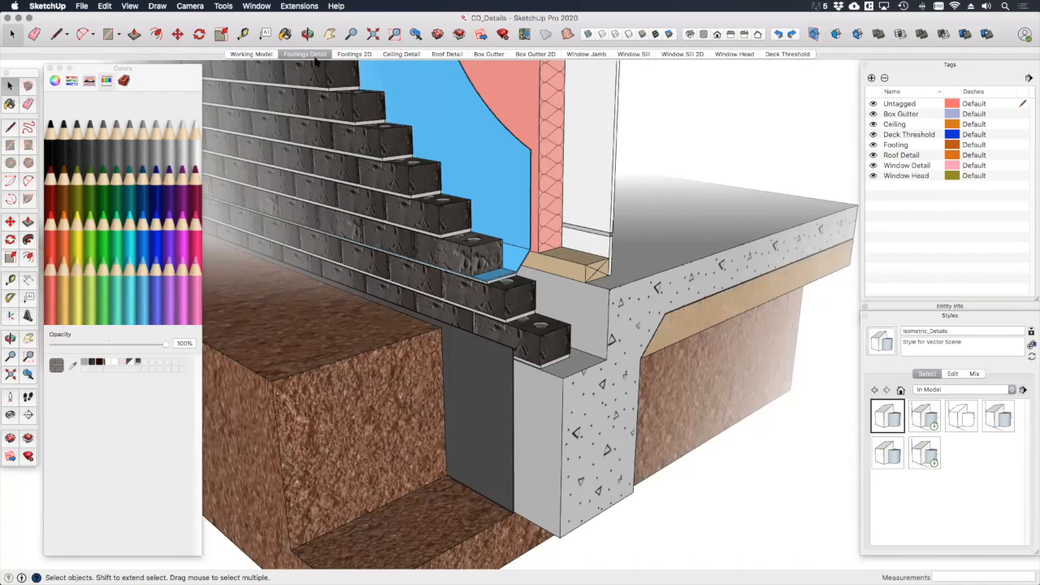
left_click(402, 53)
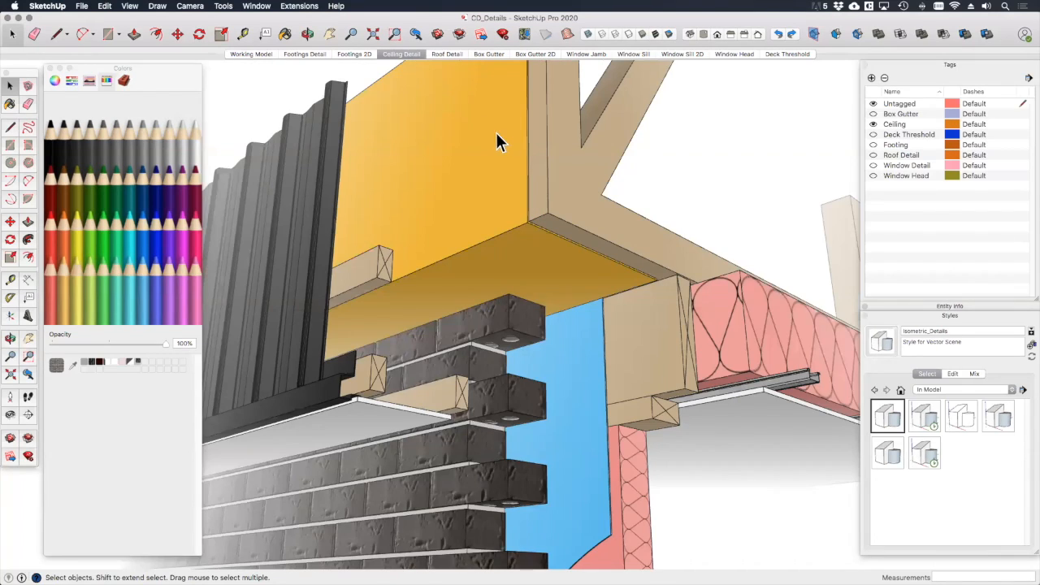
left_click(452, 54)
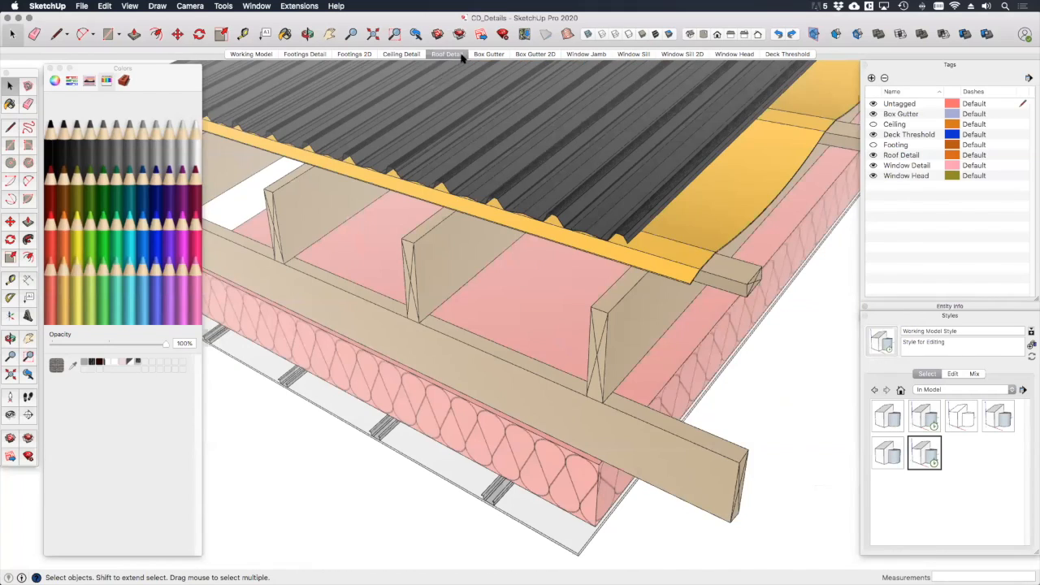
left_click(495, 56)
left_click(597, 56)
left_click(639, 55)
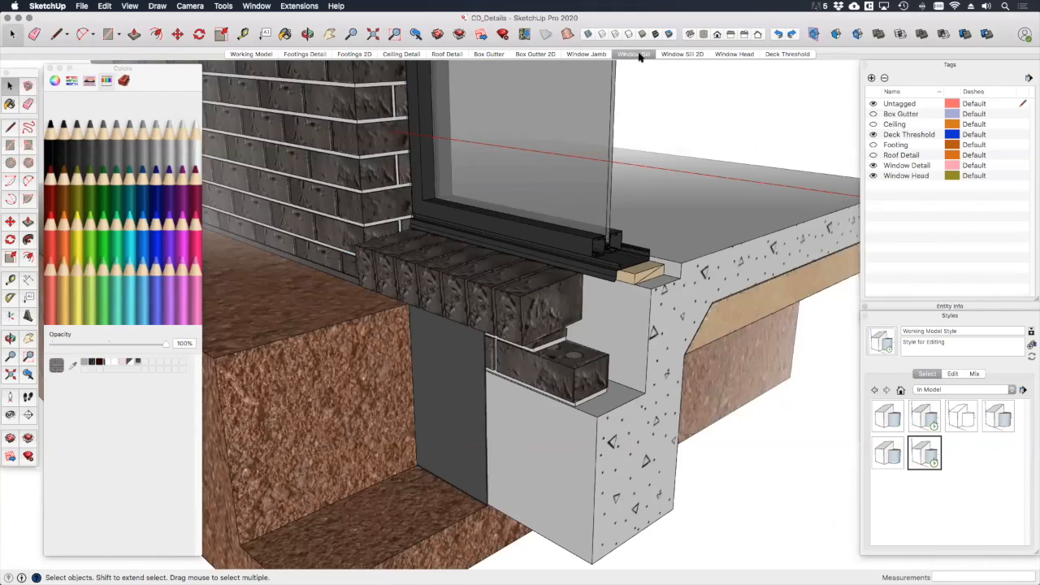
left_click(729, 54)
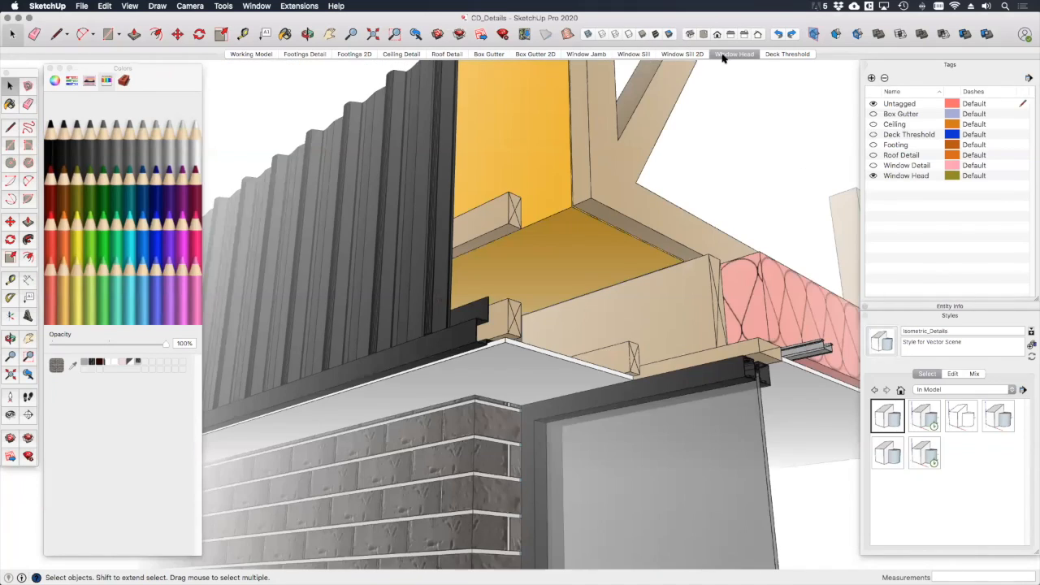
left_click(786, 55)
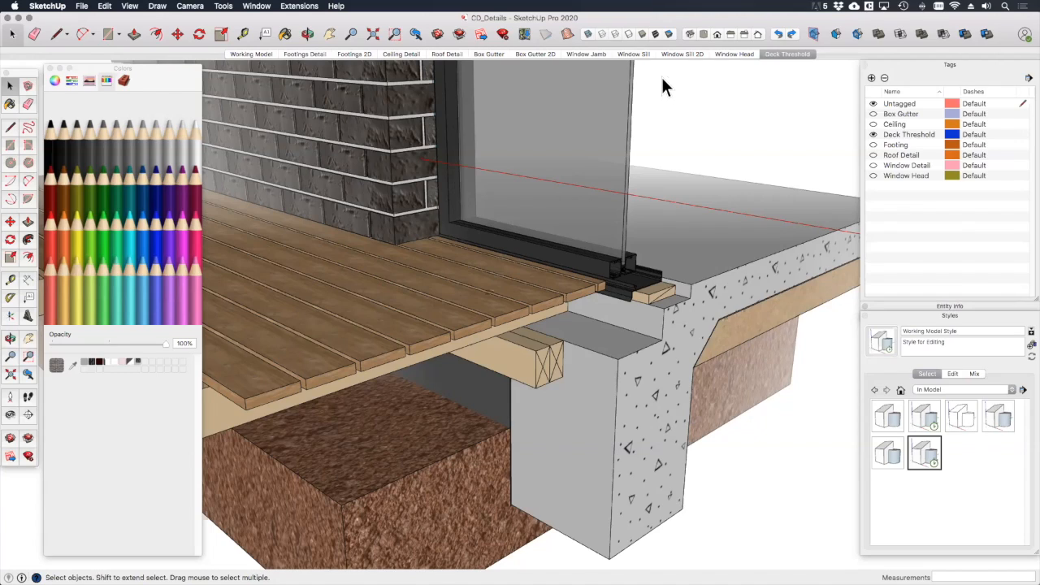
Add a new scene based on the Ceiling Detail scene and name it Ceiling 2D.
left_click(404, 54)
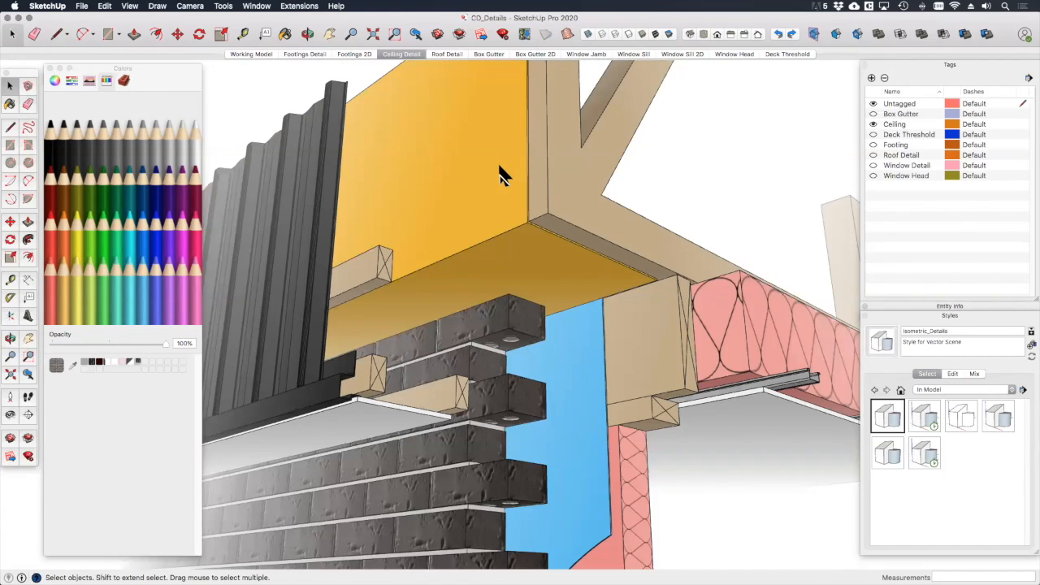
right_click(408, 56)
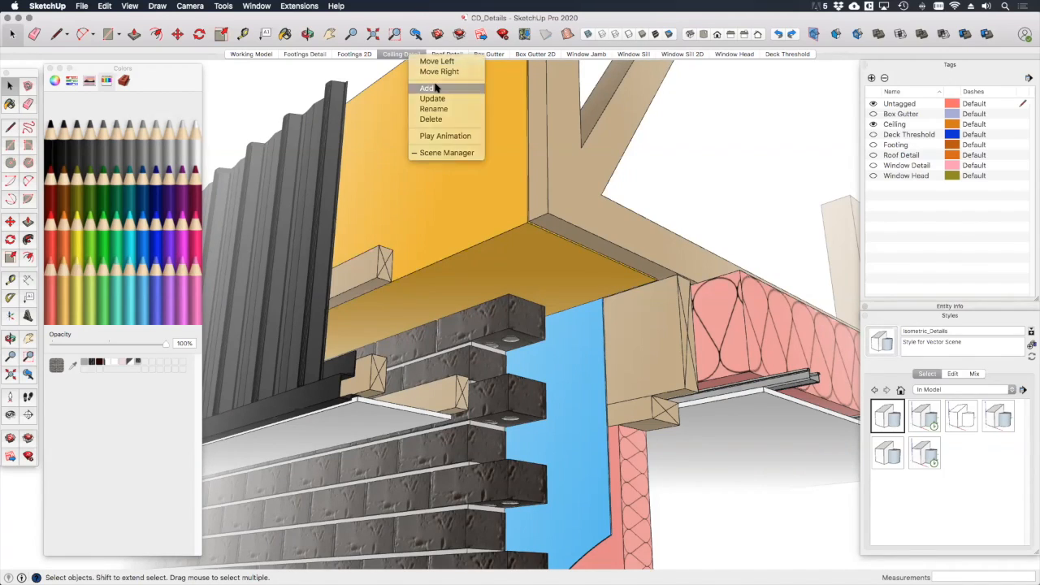
left_click(455, 81)
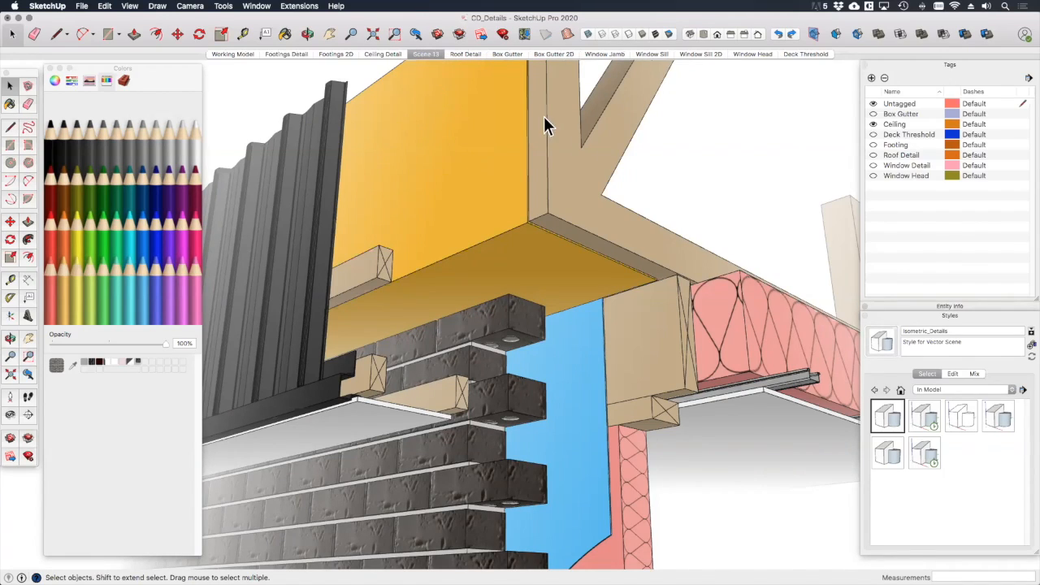
left_click(954, 317)
type("Ceiling")
type(" 2D")
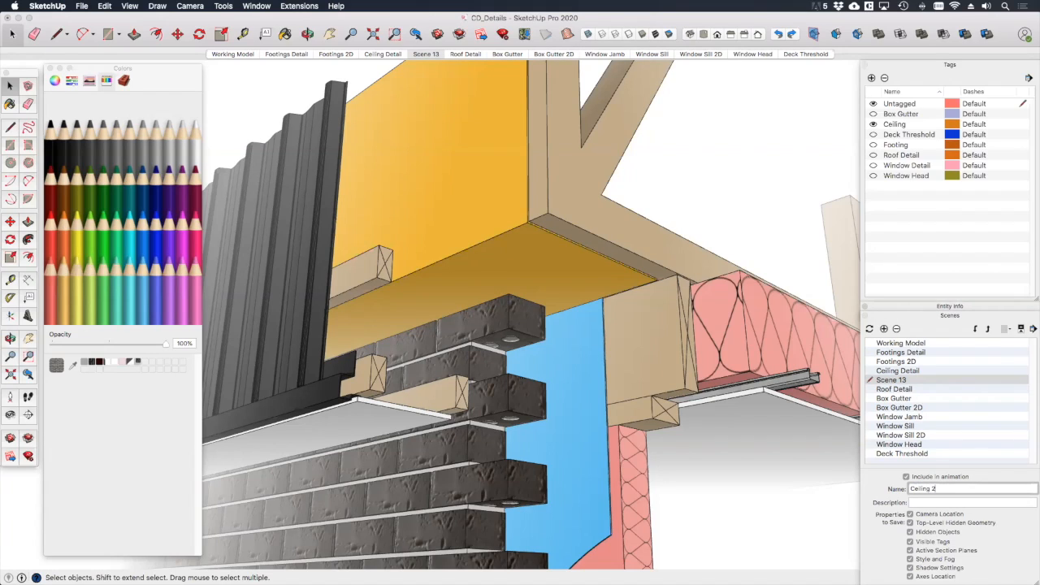
key("Return")
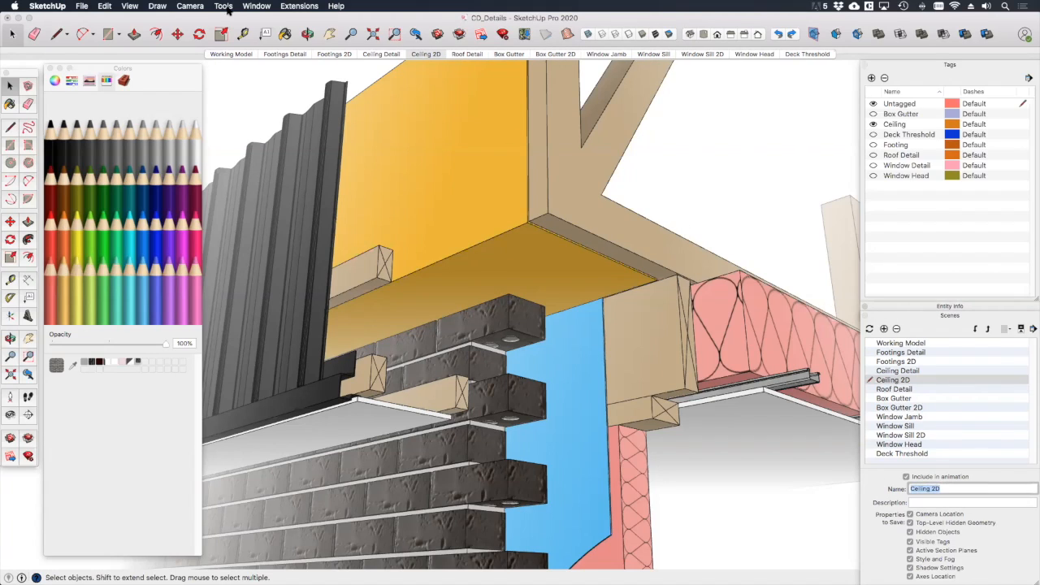
Turn off fog and show the ceiling detail in the standard Right view with parallel projection.
left_click(130, 6)
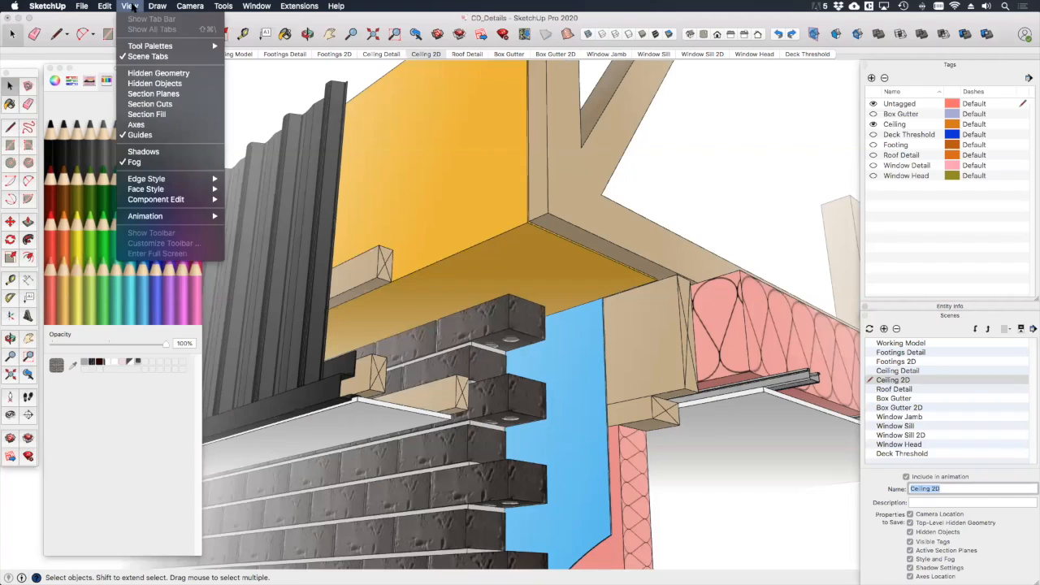
left_click(131, 162)
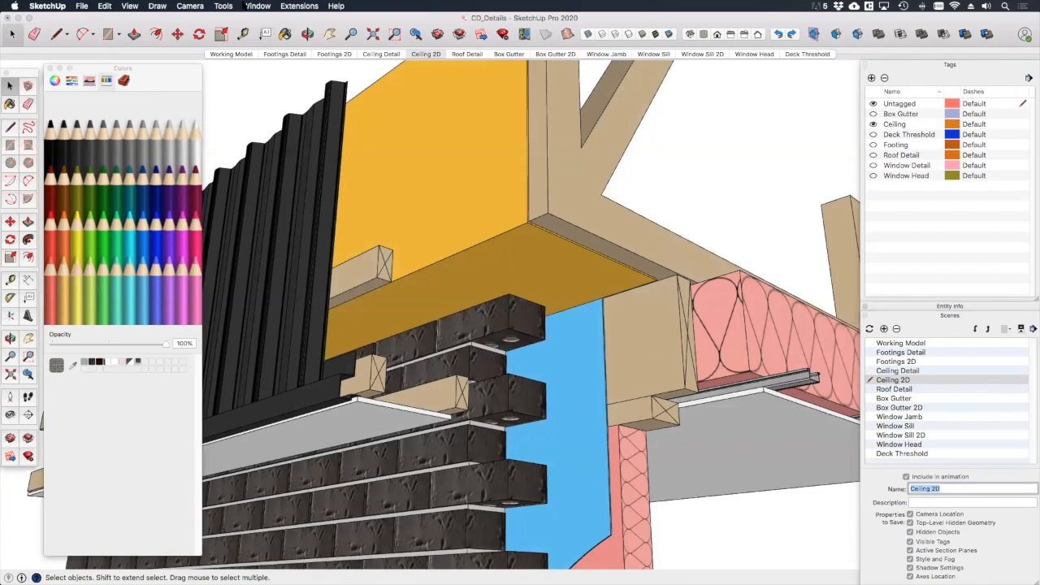
left_click(191, 7)
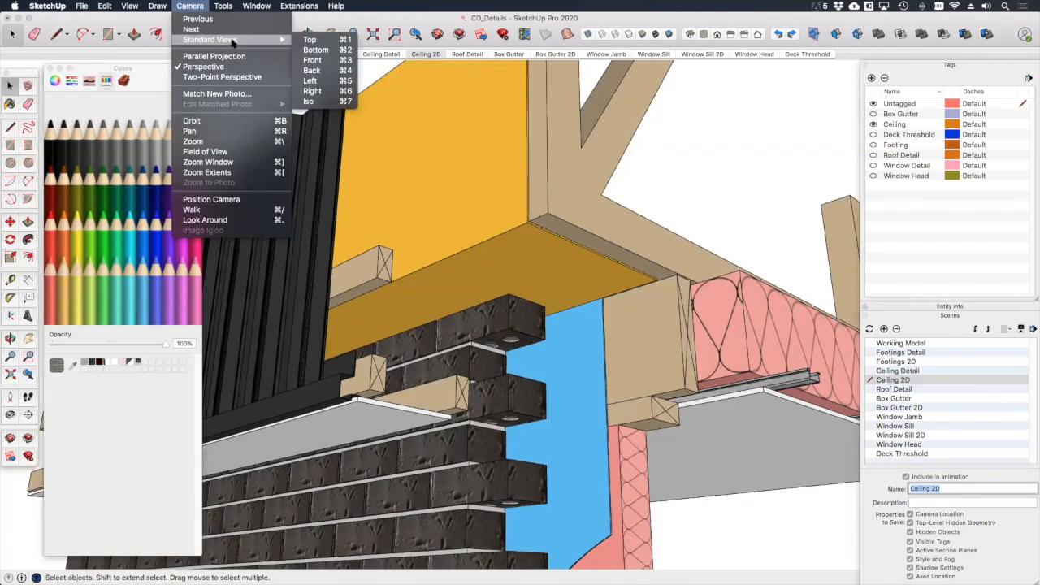
mouse_move(268, 40)
left_click(313, 91)
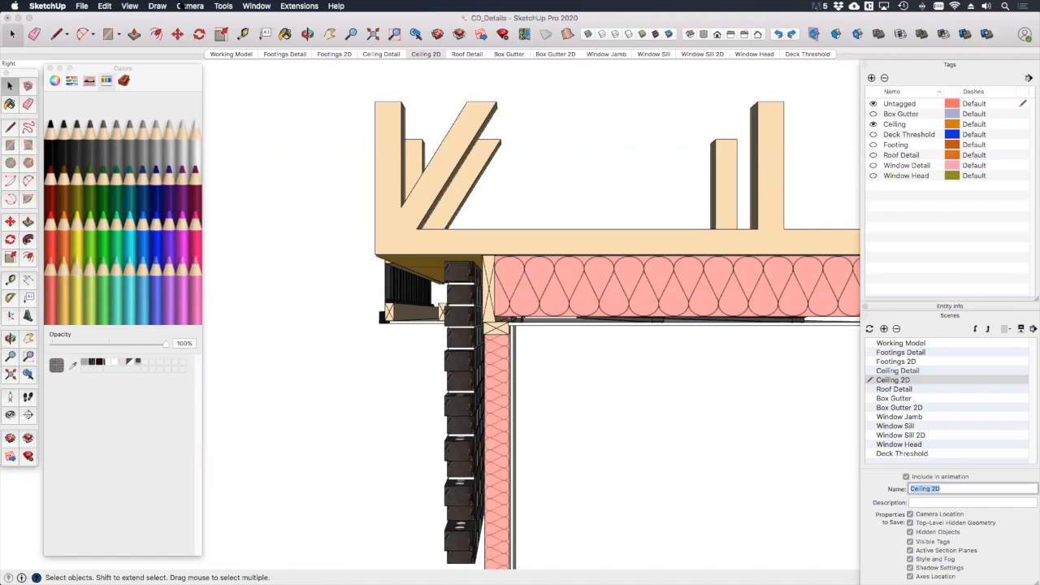
left_click(187, 5)
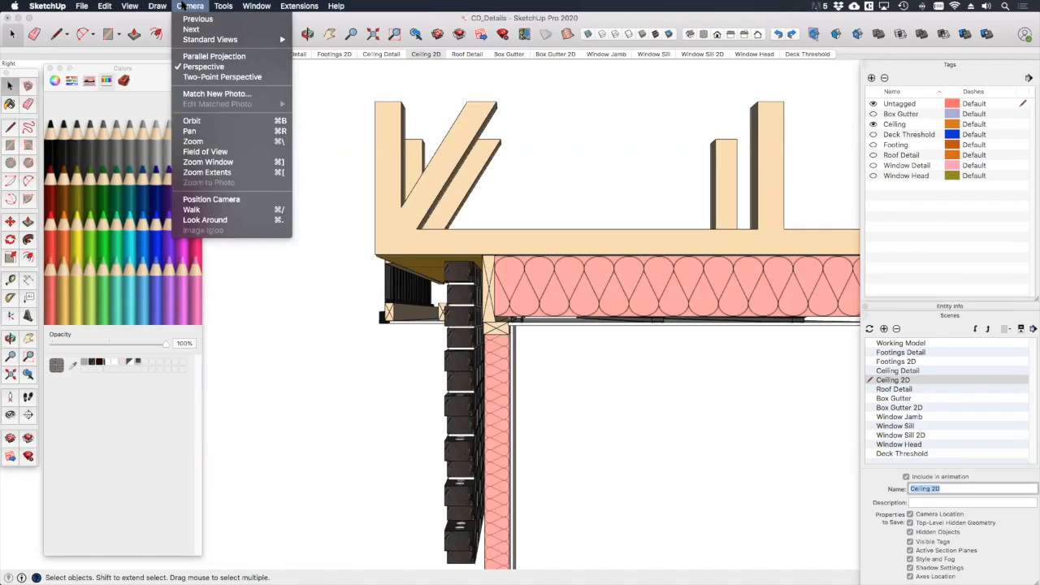
left_click(211, 57)
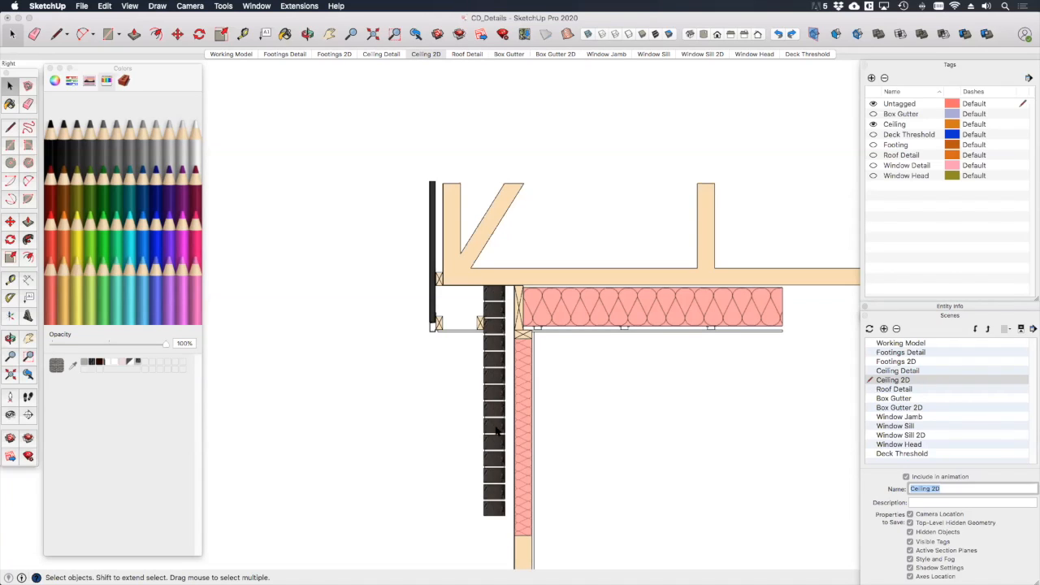
Apply the Vector Style Thick style to the ceiling view and update the Ceiling 2D scene.
left_click(957, 317)
left_click(959, 418)
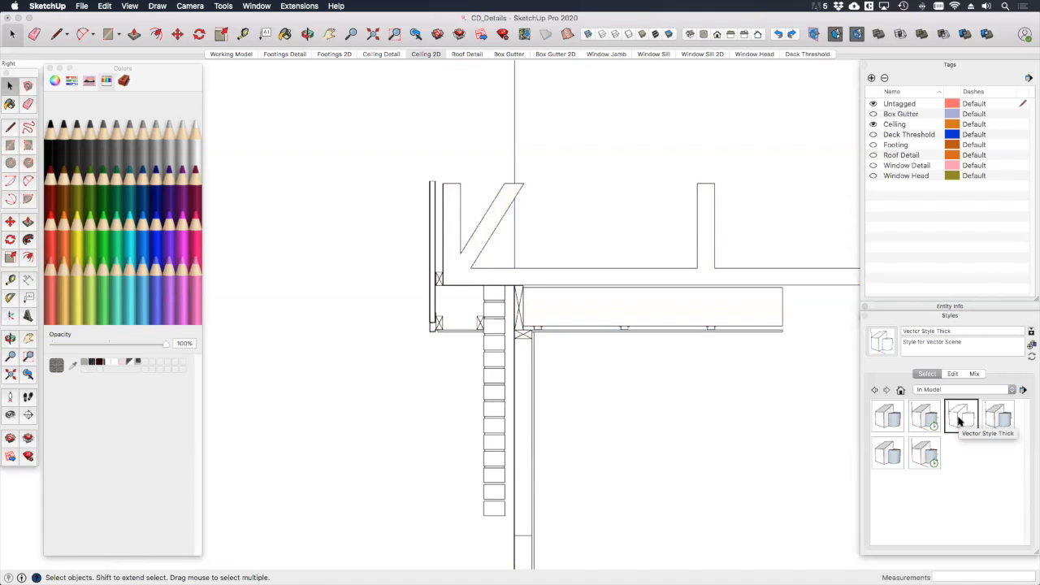
right_click(423, 56)
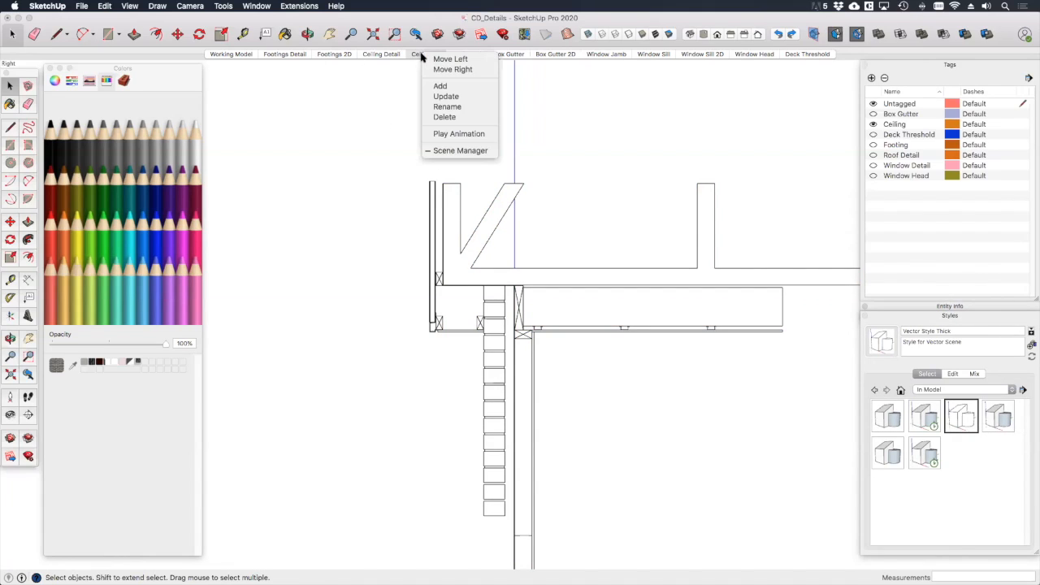
left_click(453, 96)
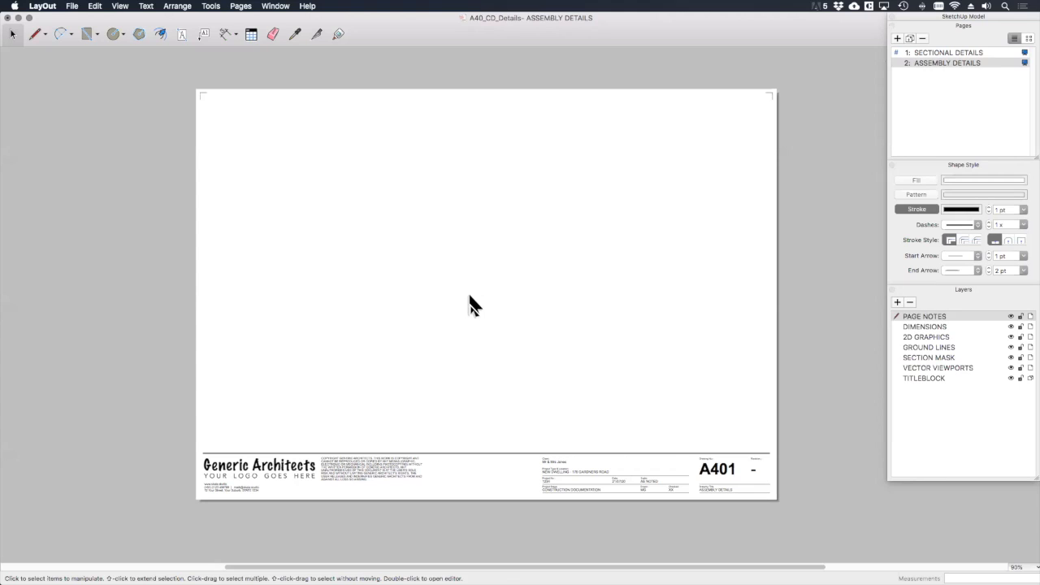
Switch to LayOut and insert the CD_Details SketchUp model from the 04_ConDocs folder on the ASSEMBLY DETAILS page.
left_click(72, 6)
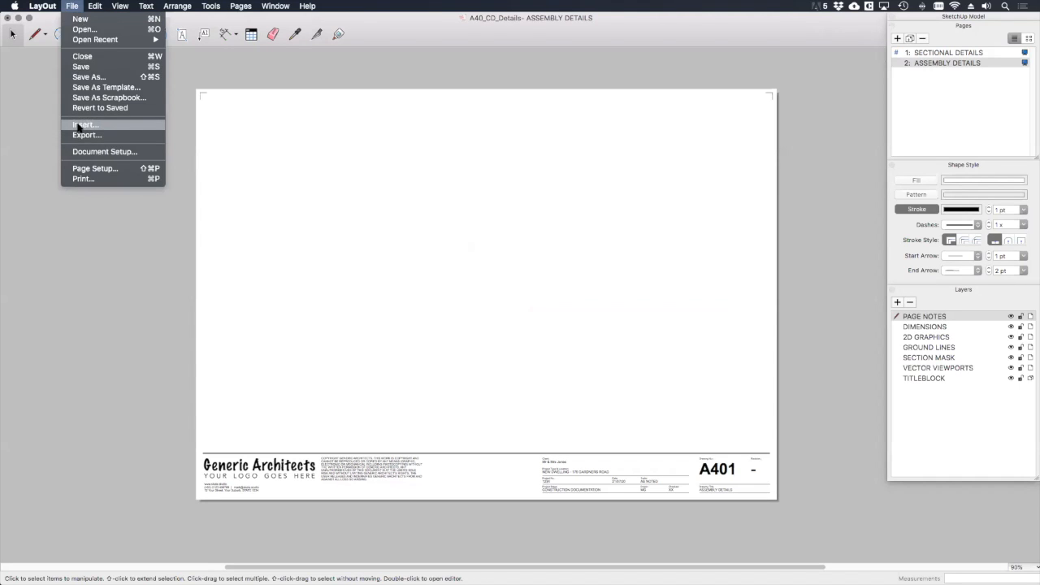
left_click(78, 124)
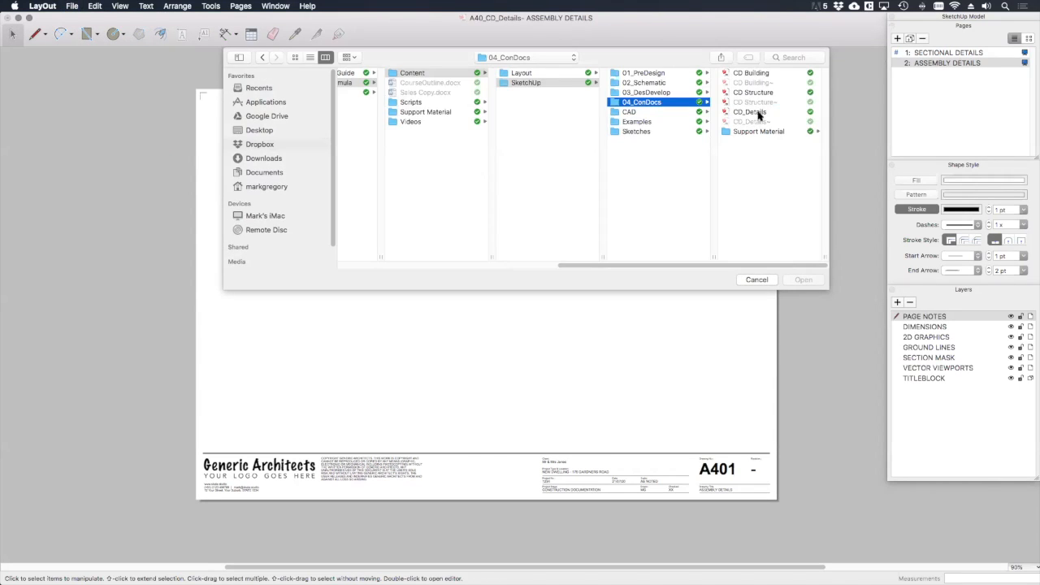
left_click(758, 116)
left_click(803, 279)
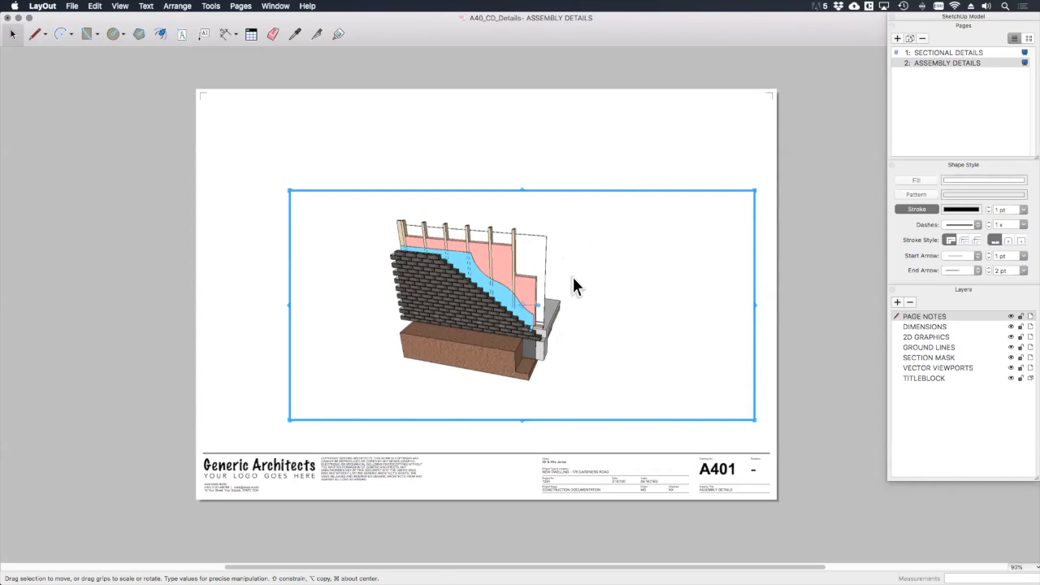
Set the inserted viewport's scene to Footings Detail and shrink its frame to a small square around the footing.
left_click(961, 17)
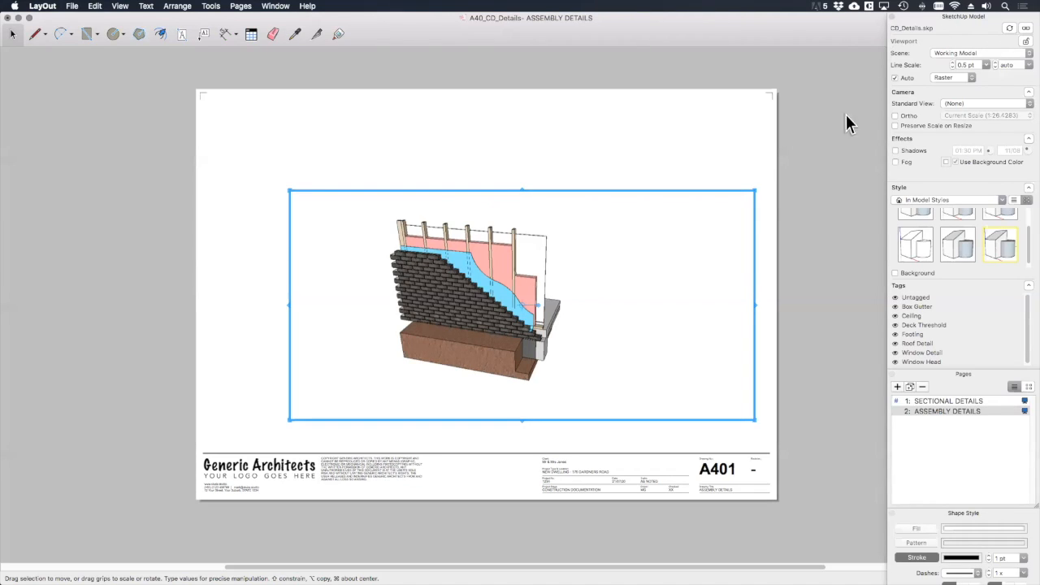
left_click(1025, 53)
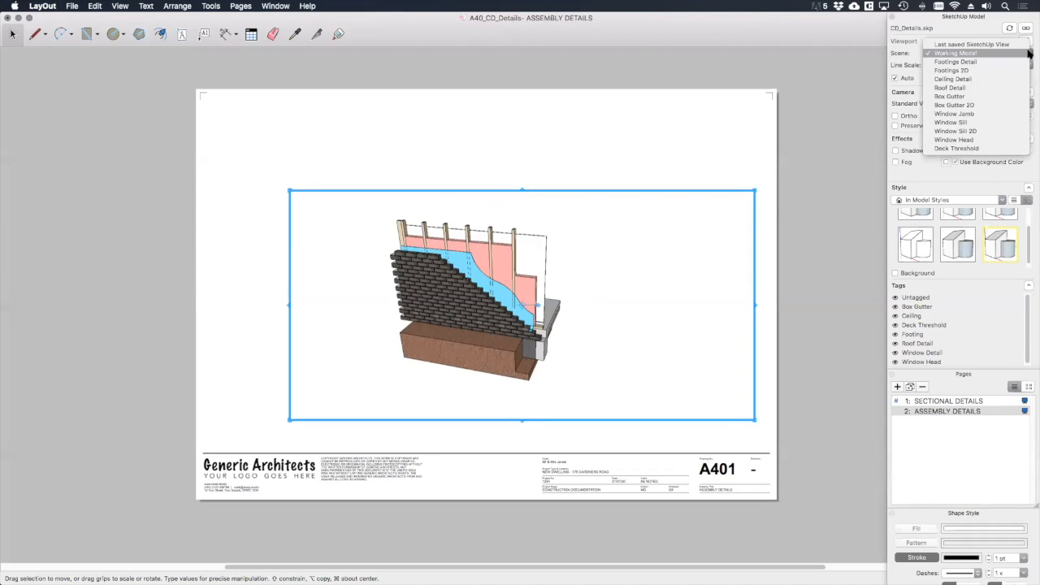
left_click(979, 66)
left_click_drag(755, 420, 431, 256)
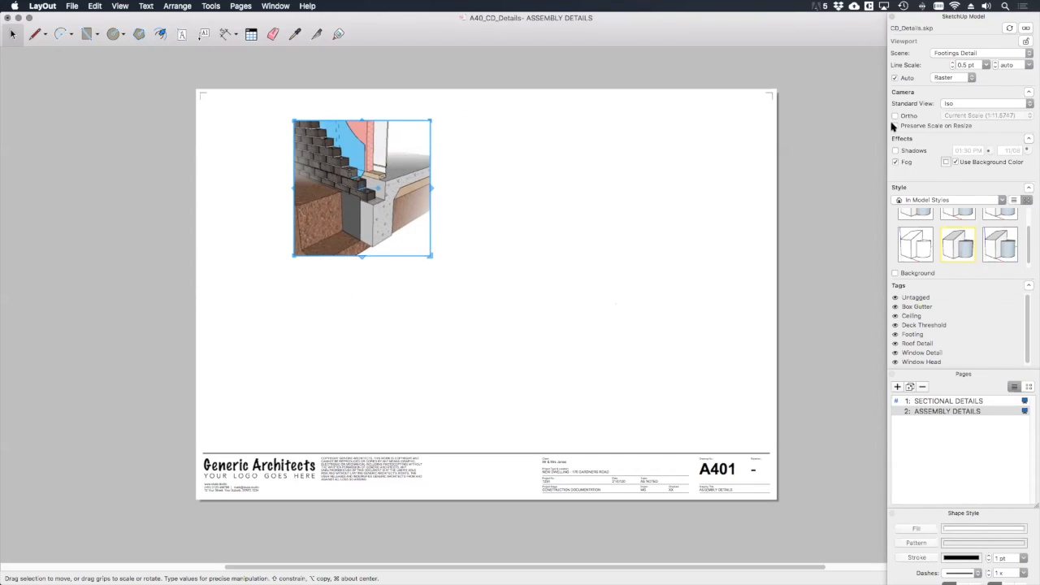
With the scale preserved on resize, move the footing viewport to the sheet's upper-left corner and extend its lower edge downward.
left_click(897, 127)
left_click_drag(325, 151, 254, 138)
left_click_drag(288, 241, 288, 263)
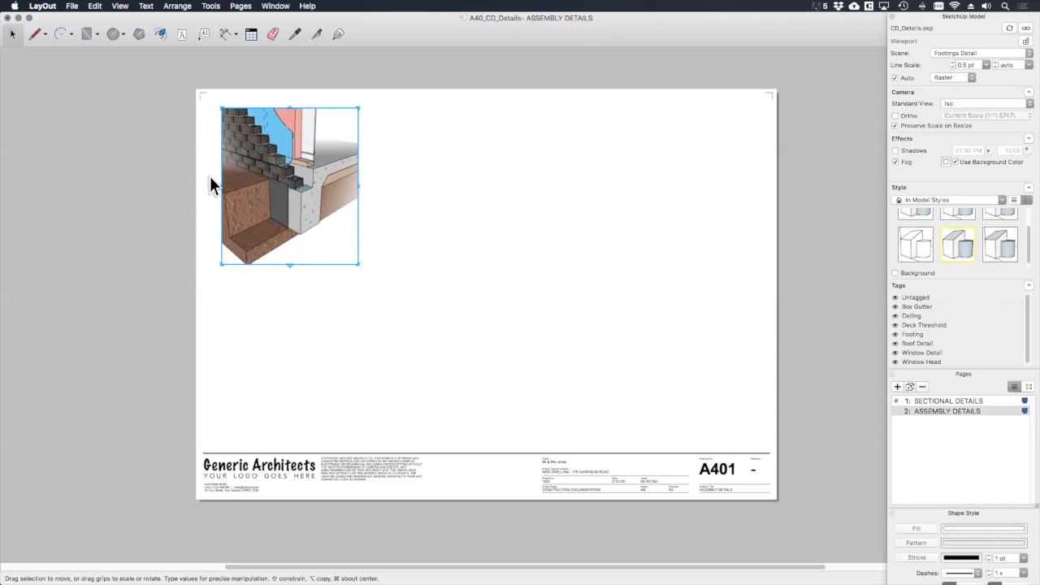
Widen the footing viewport frame to the left, extend its lower edge slightly downward, and set its rendering to Hybrid.
left_click_drag(221, 186, 203, 183)
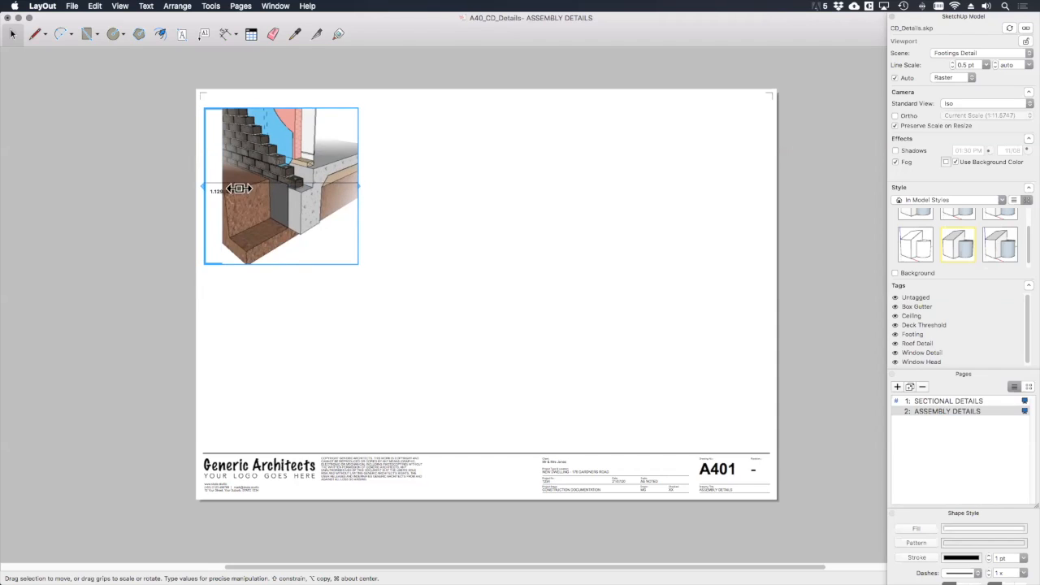
left_click_drag(281, 263, 281, 273)
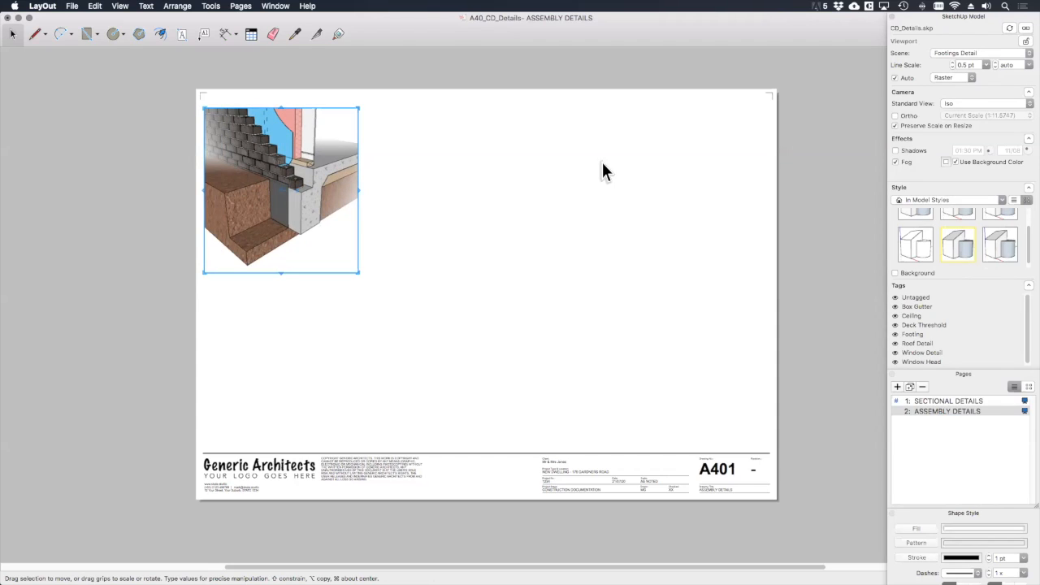
left_click(959, 77)
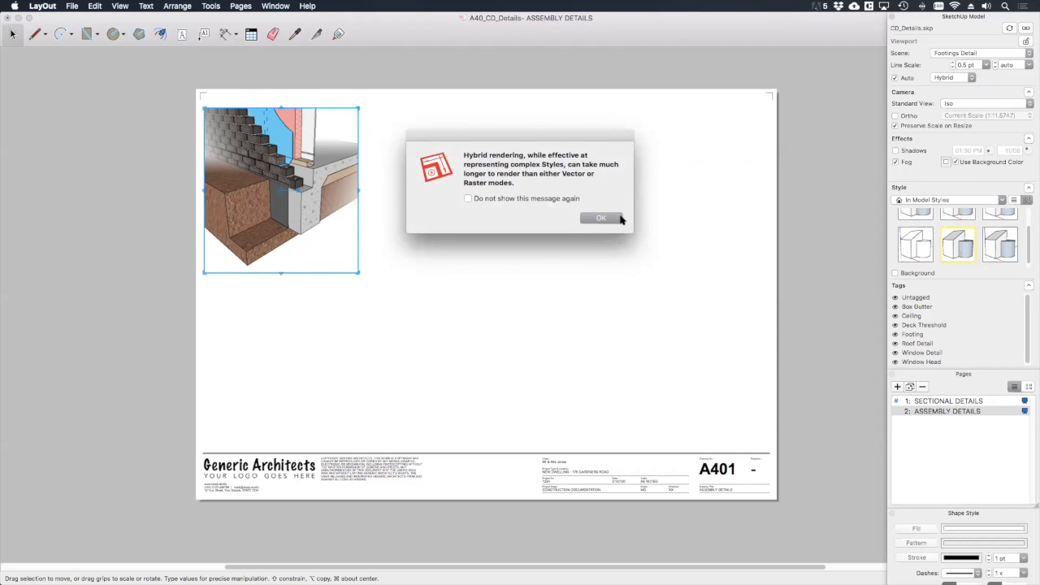
left_click(605, 217)
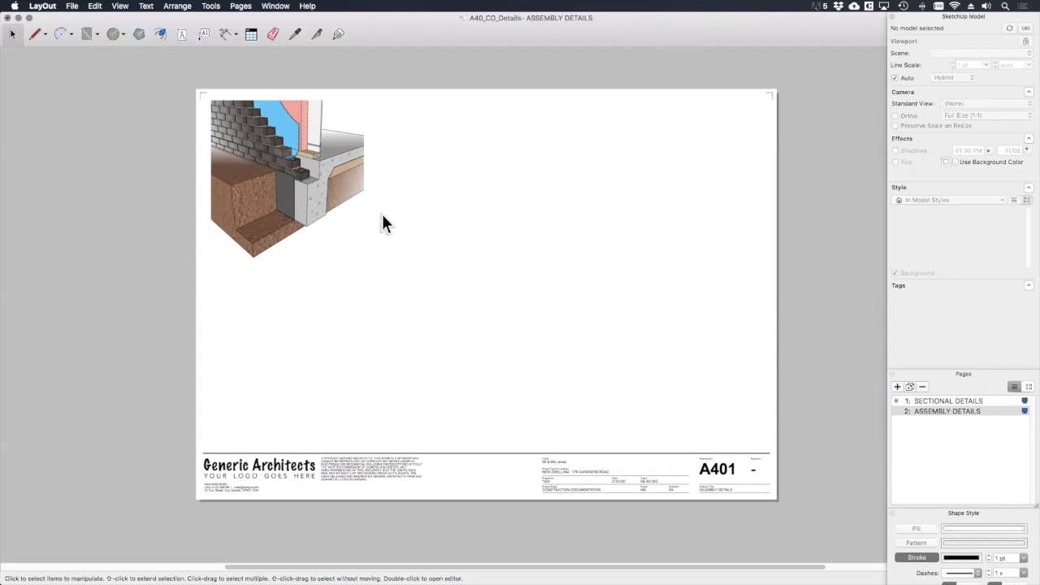
Copy the footing viewport across and down the sheet to form two rows of three evenly spaced viewports.
left_click(343, 184)
left_click_drag(344, 184, 533, 181)
key("super+d")
left_click_drag(451, 219, 476, 399)
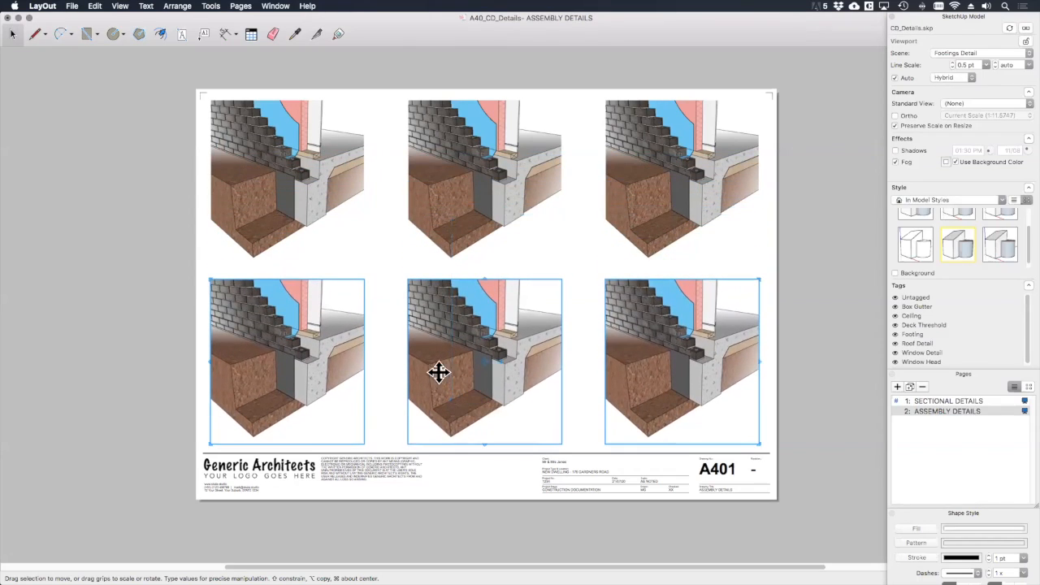
left_click(193, 236)
Set the upper-middle viewport's scene to Ceiling Detail and the upper-right viewport's scene to Roof Detail.
left_click(495, 187)
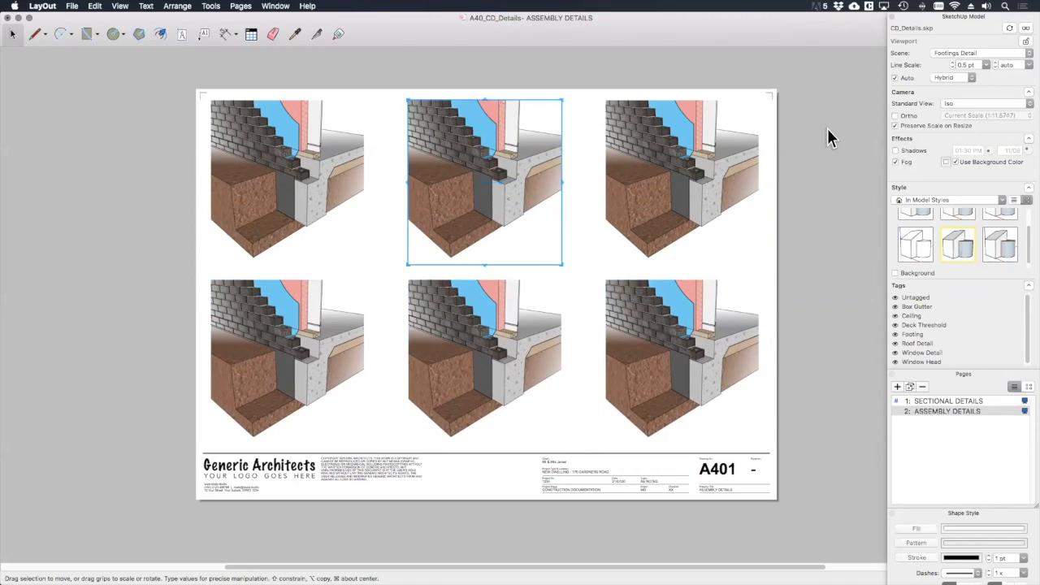
left_click(990, 53)
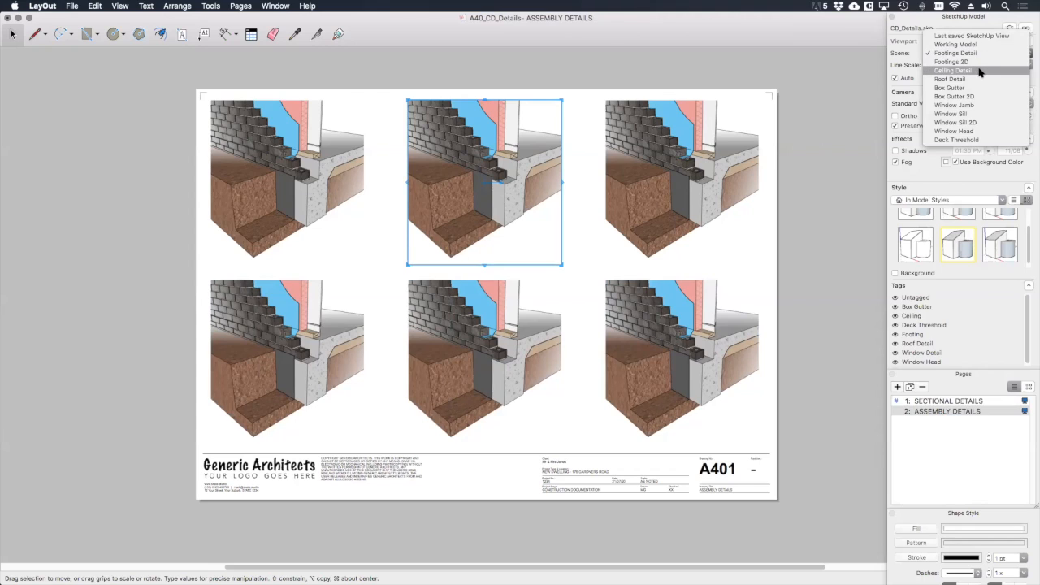
left_click(980, 71)
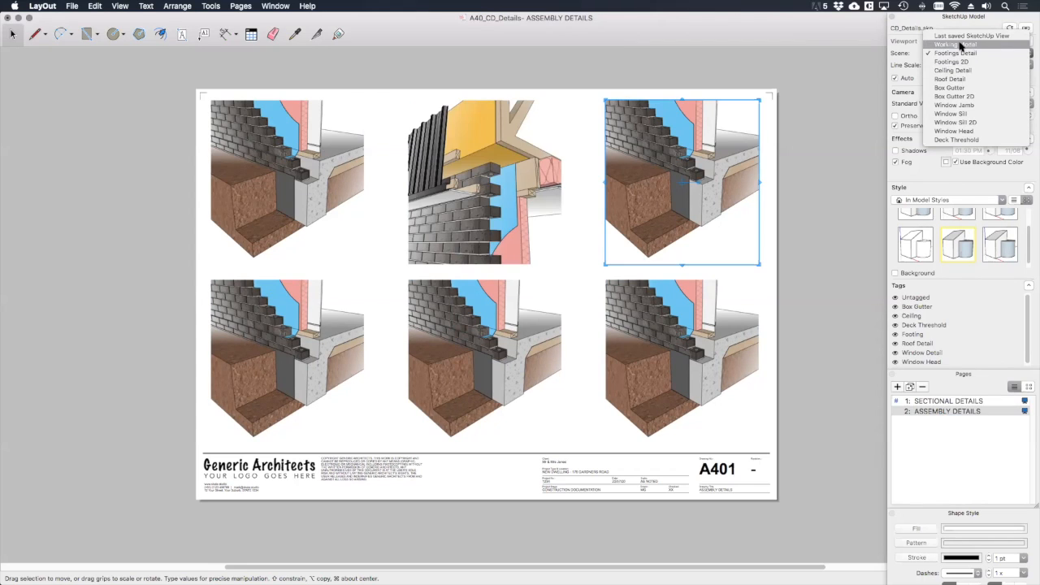
left_click(951, 79)
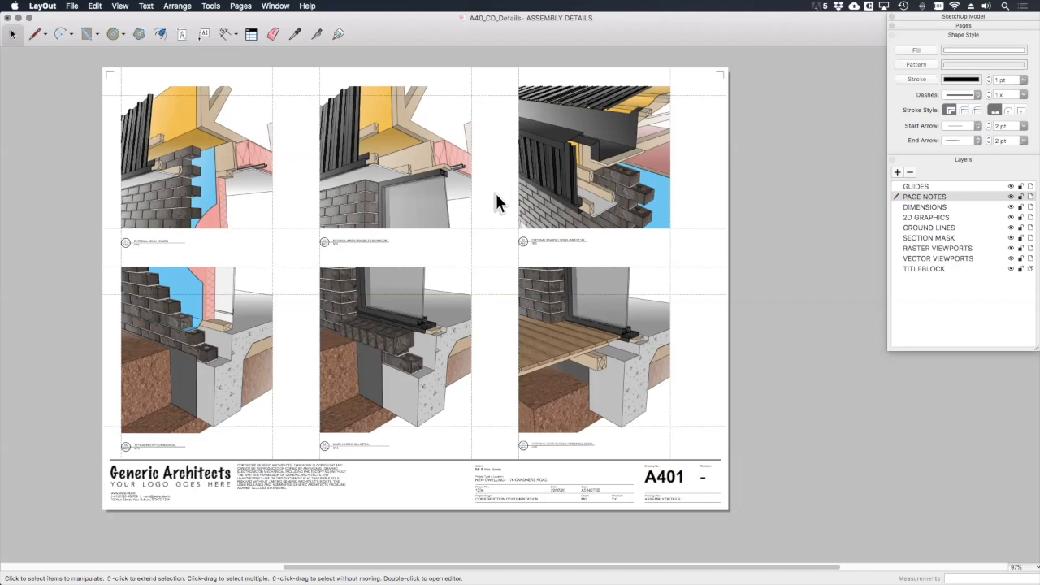
Pick out the two vertical guides bounding the middle column, clear the selection, and hide the GUIDES layer.
left_click(470, 77)
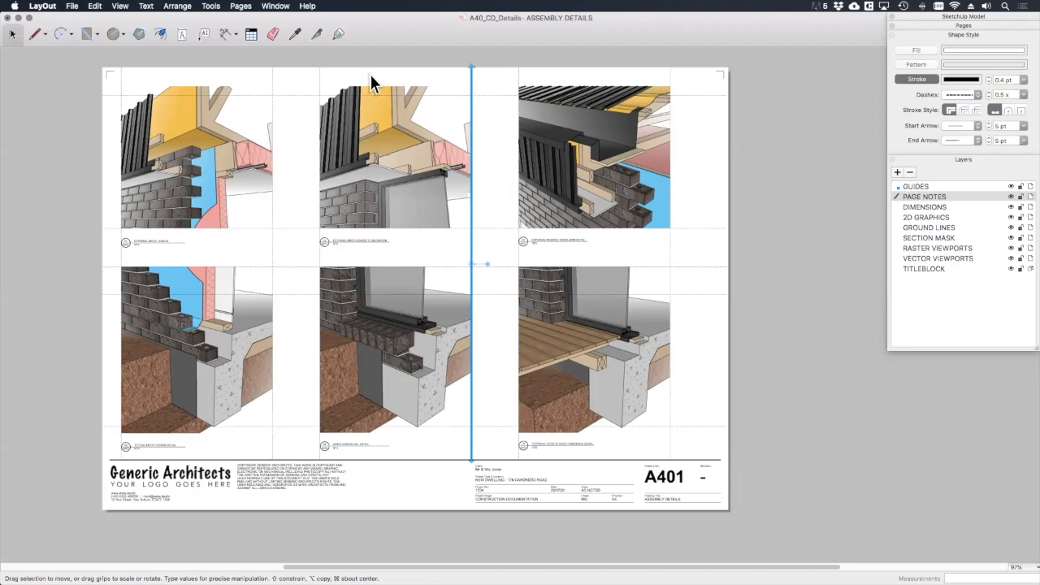
left_click(320, 81, "shift")
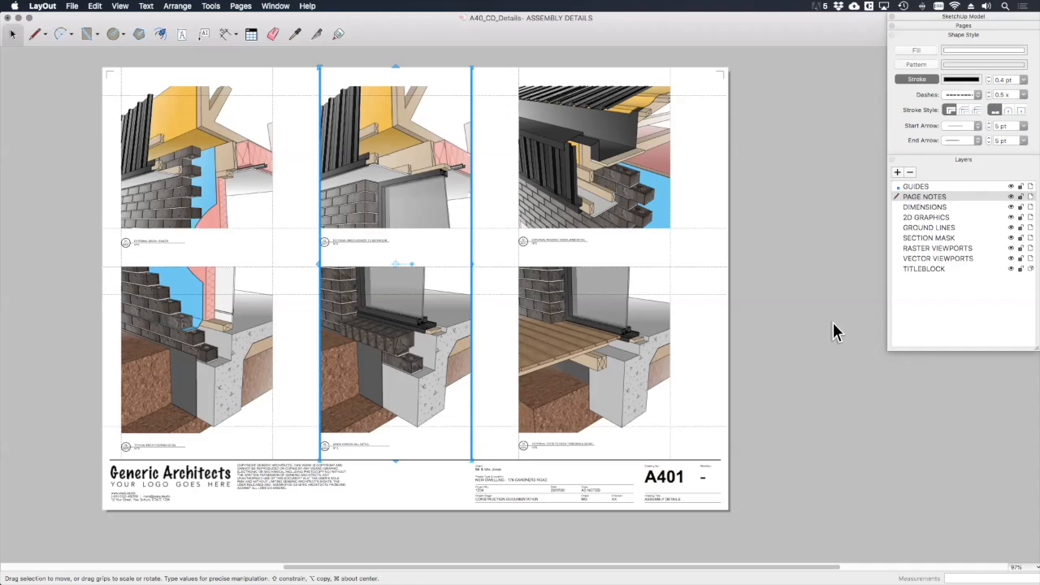
left_click(766, 321)
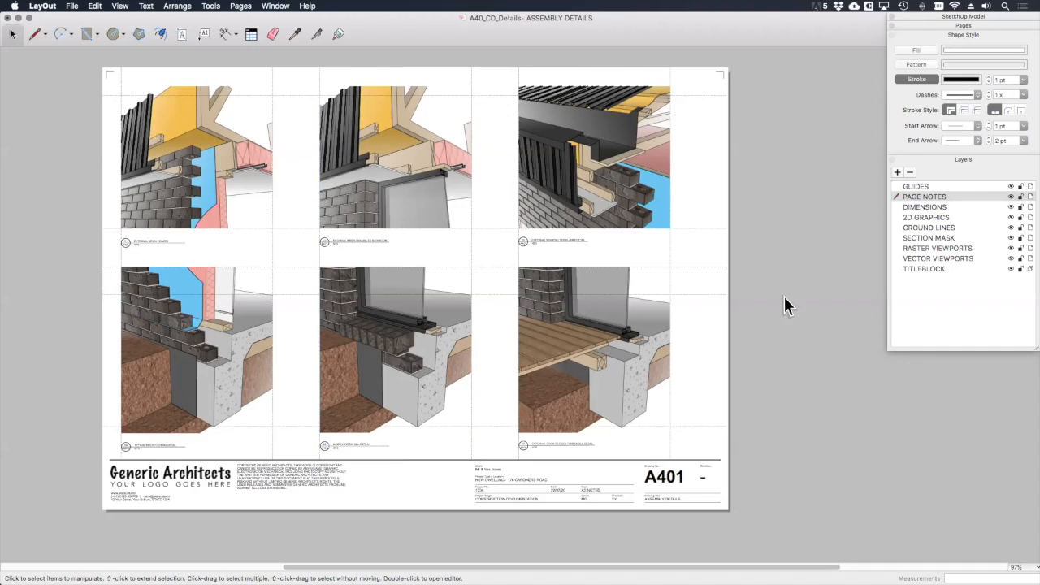
left_click(1012, 186)
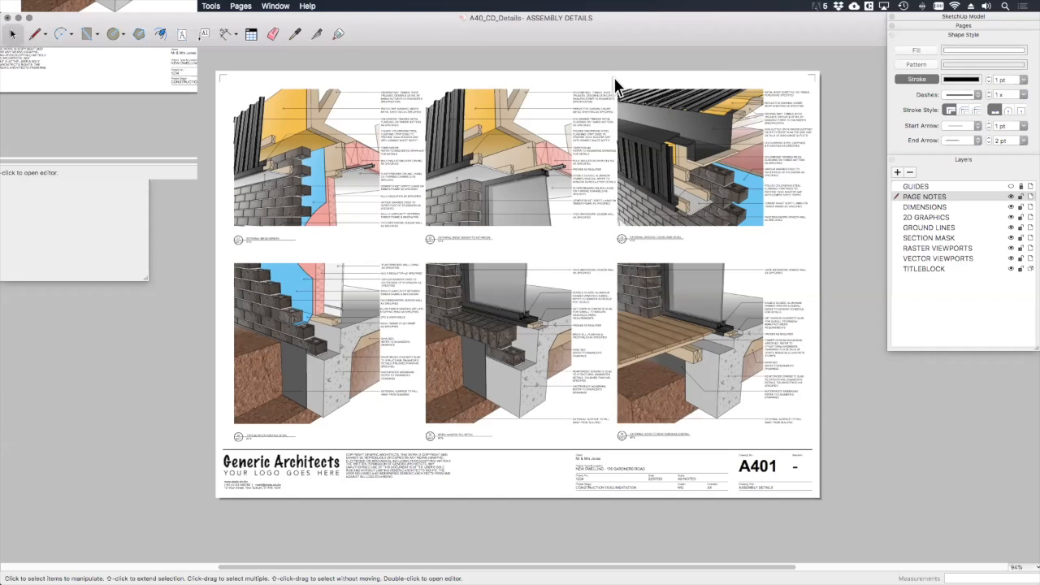
Group the upper-right box gutter viewport together with its notes and drawing title.
left_click_drag(615, 81, 819, 243)
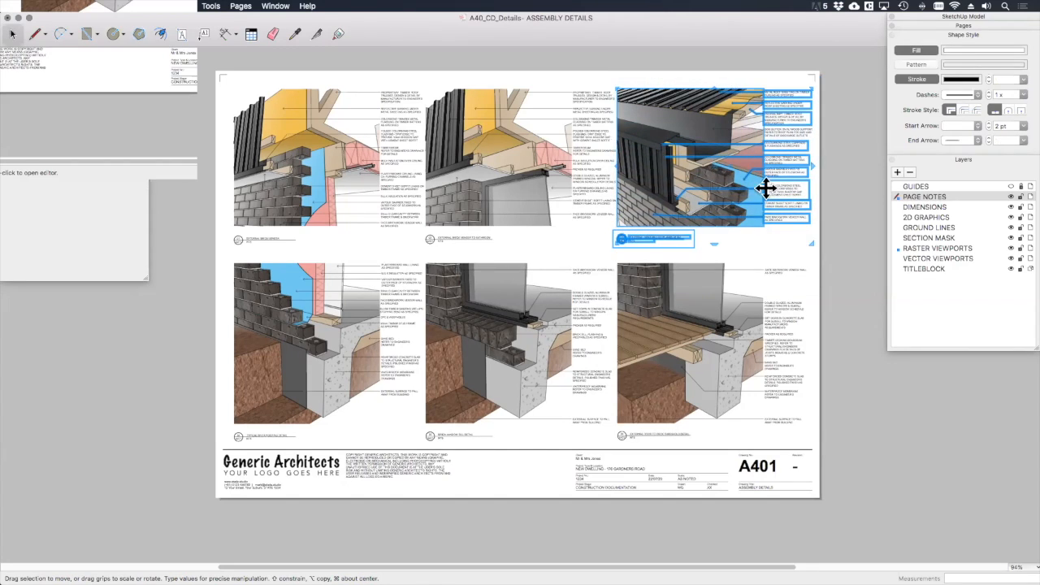
right_click(778, 170)
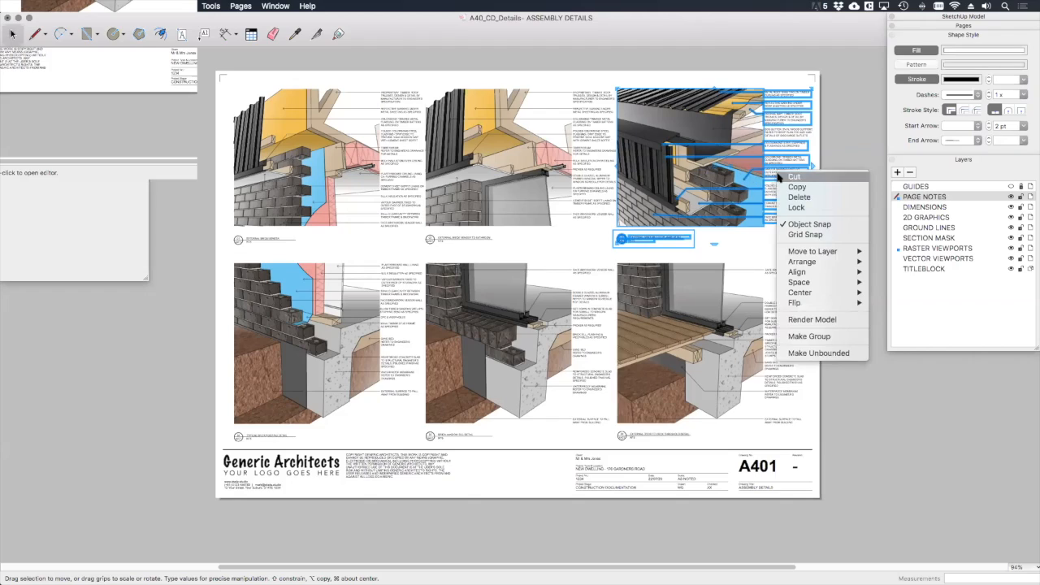
left_click(833, 336)
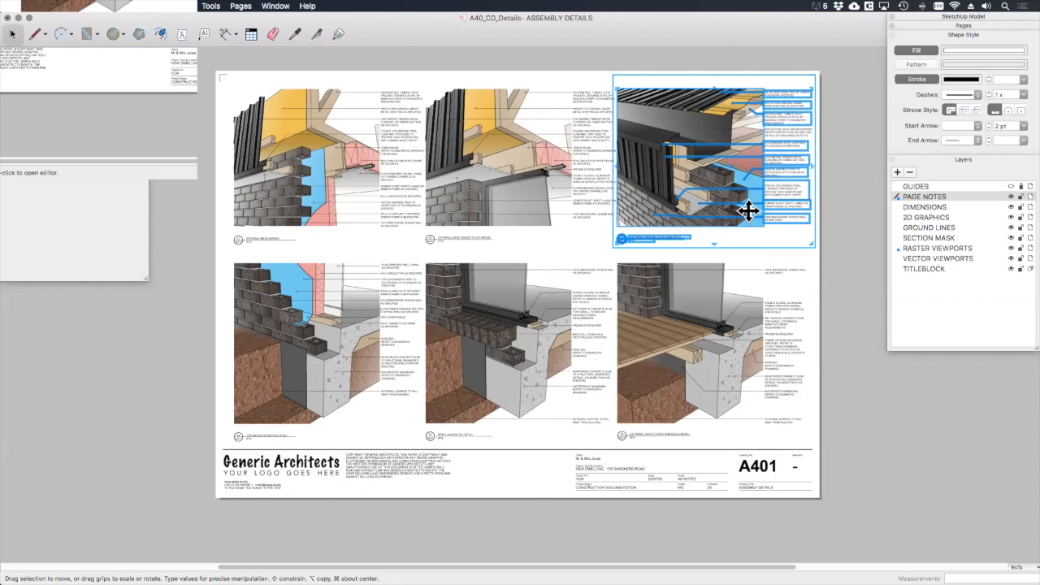
left_click(840, 164)
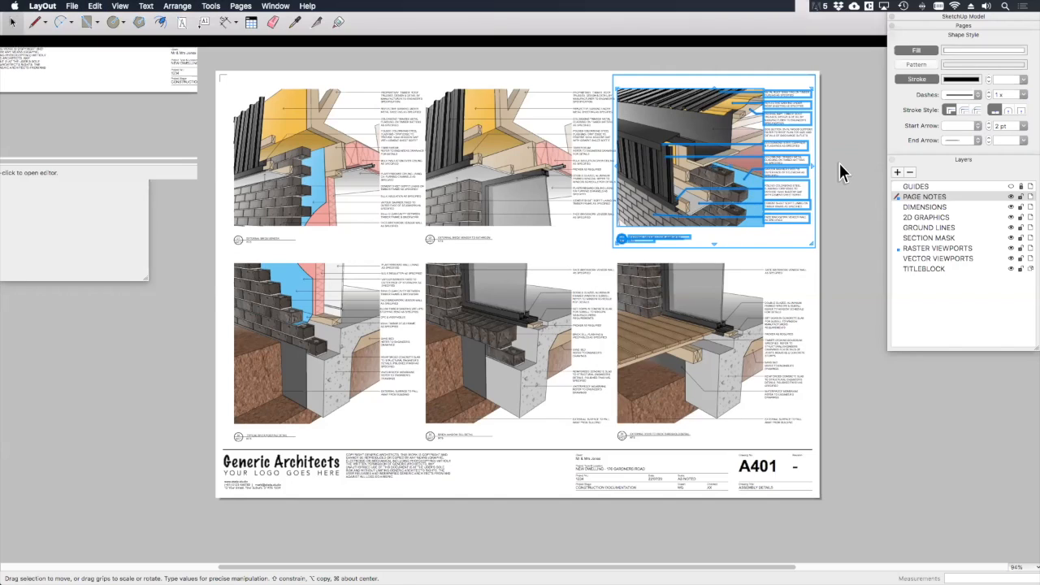
Open the SKALA_Standard Details scrapbook for editing and paste the copied gutter detail into the upper-left area of Page 1.
left_click(58, 61)
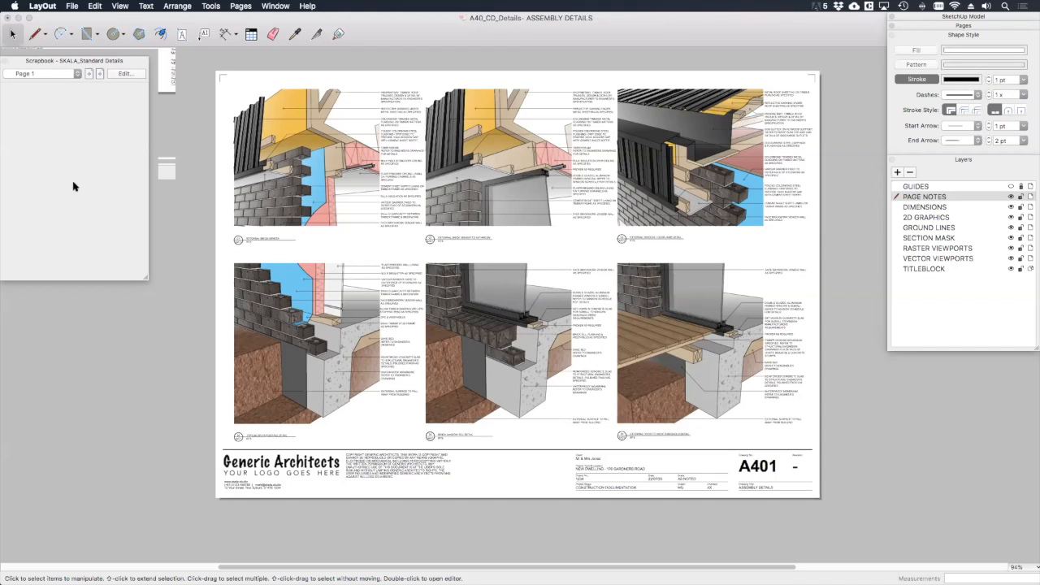
left_click(124, 74)
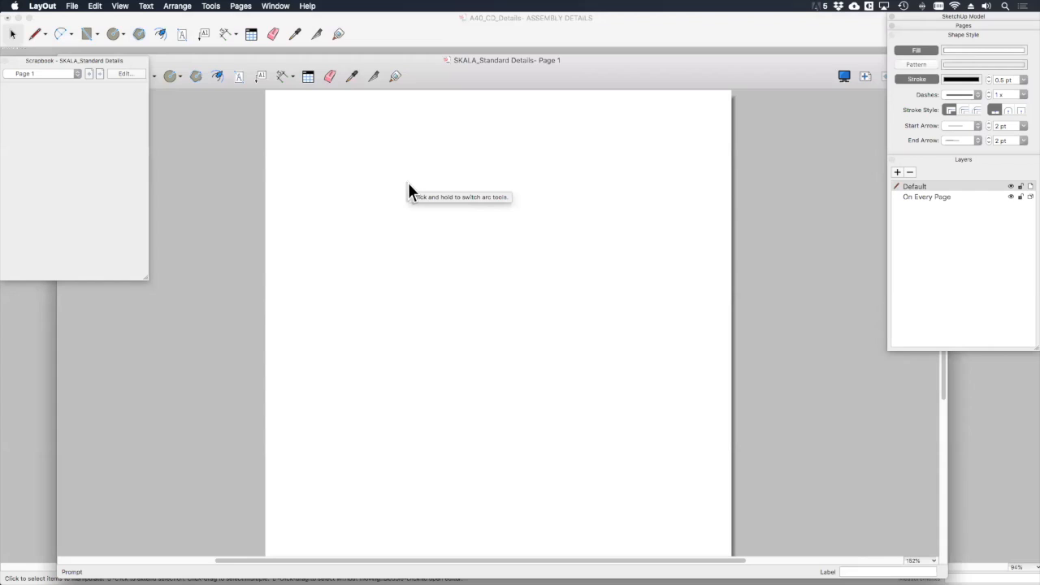
key("super+v")
left_click(606, 214)
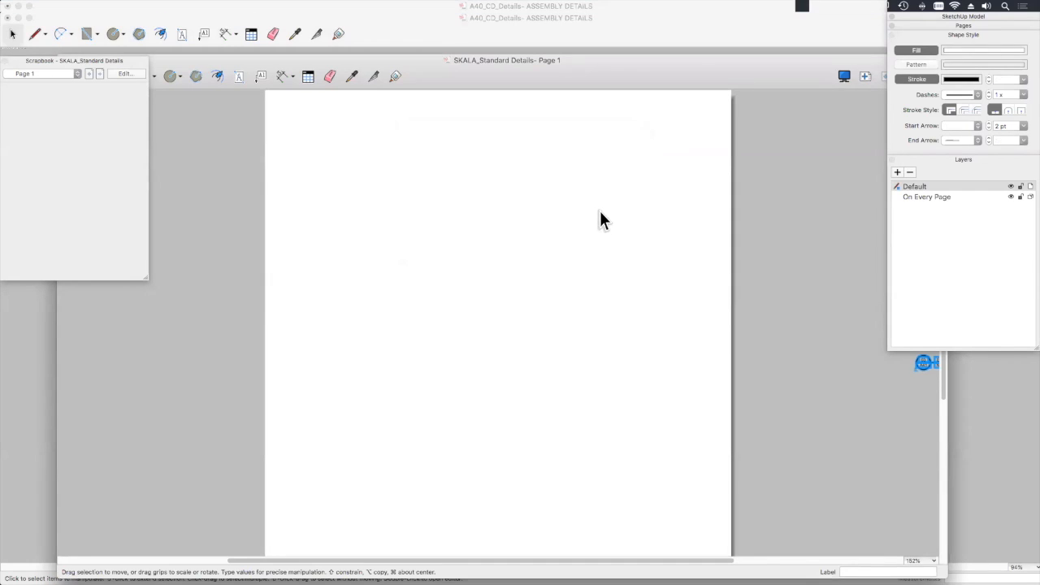
key("super+minus")
left_click_drag(775, 202, 397, 197)
scroll(538, 229, "up", 3)
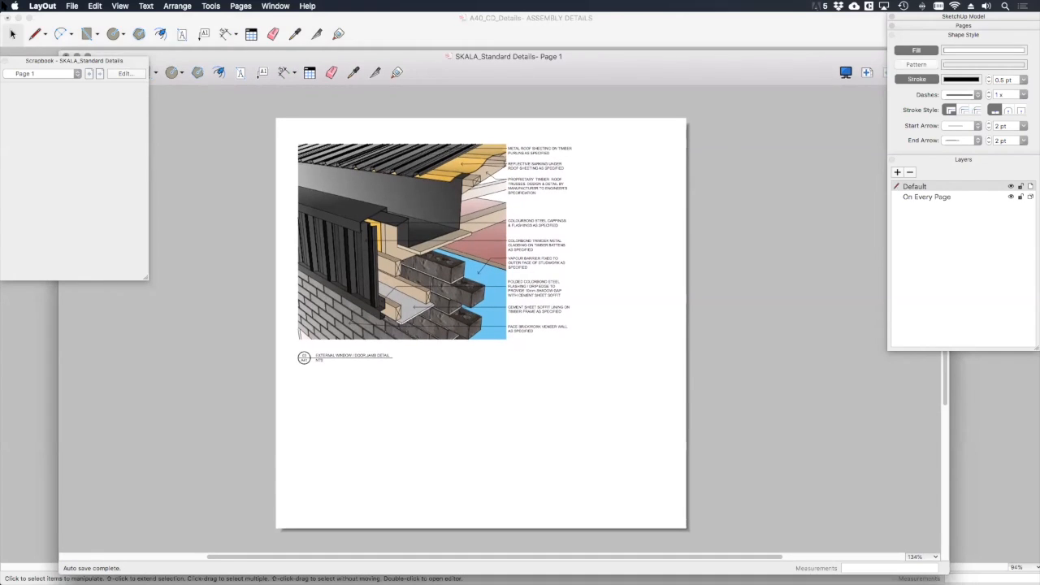
Save and close the SKALA_Standard Details scrapbook document.
left_click(74, 6)
key("Escape")
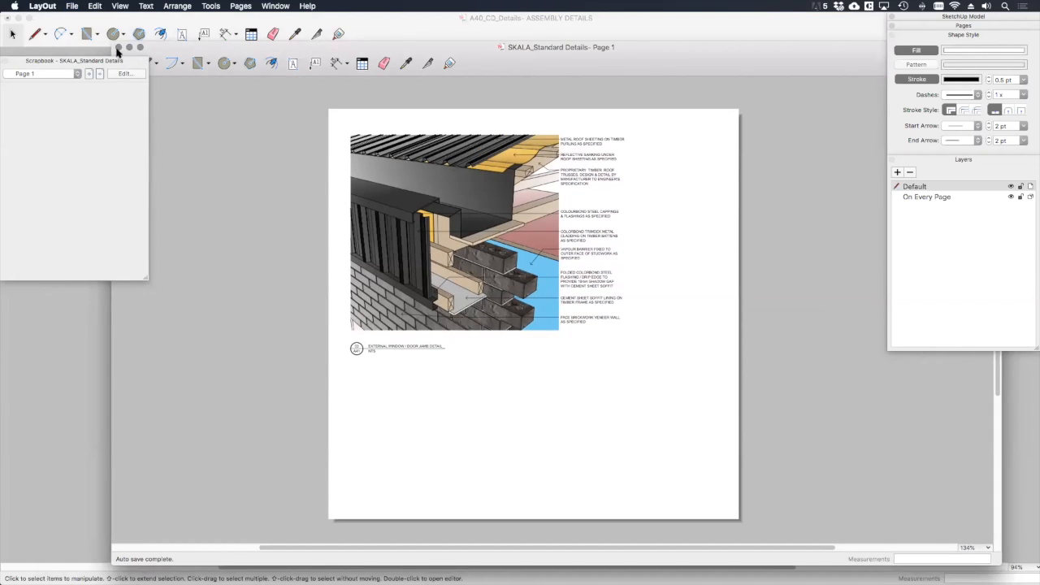
left_click(119, 48)
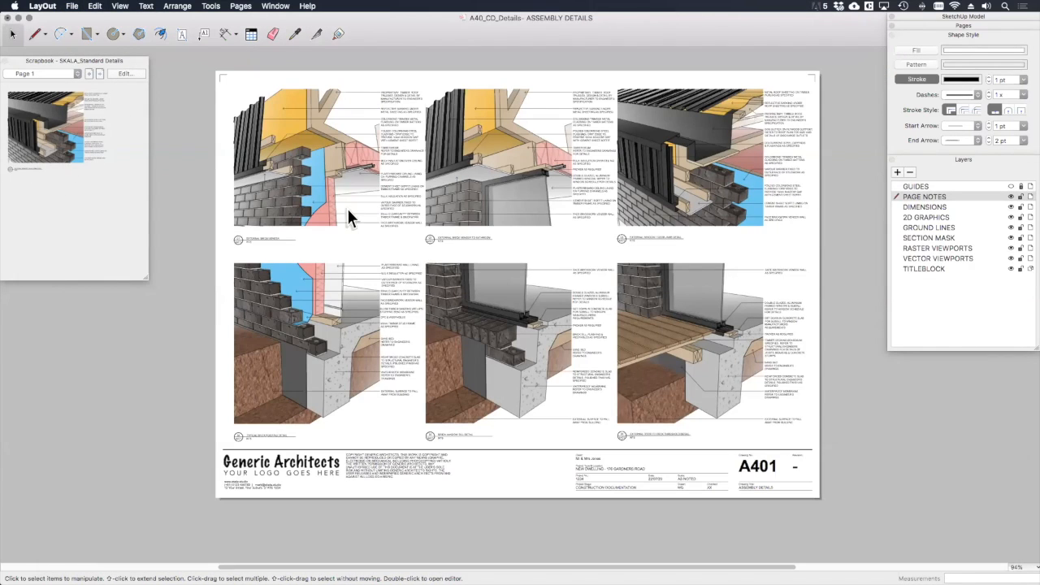
Place the scrapbook's gutter detail over the sheet's left edge and open the model of its grouped viewport in SketchUp.
left_click_drag(30, 137, 105, 386)
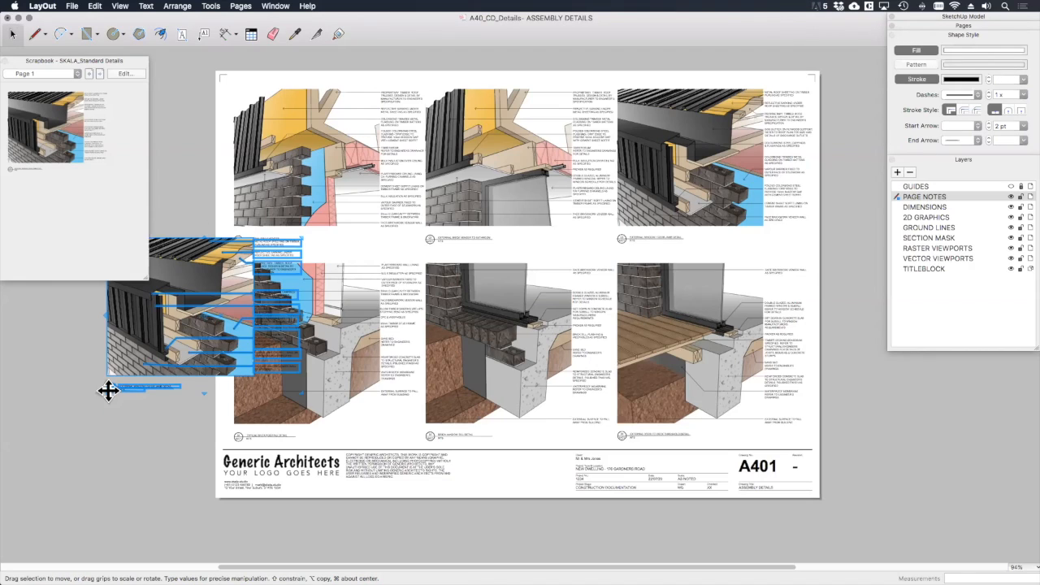
double_click(126, 313)
left_click(126, 313)
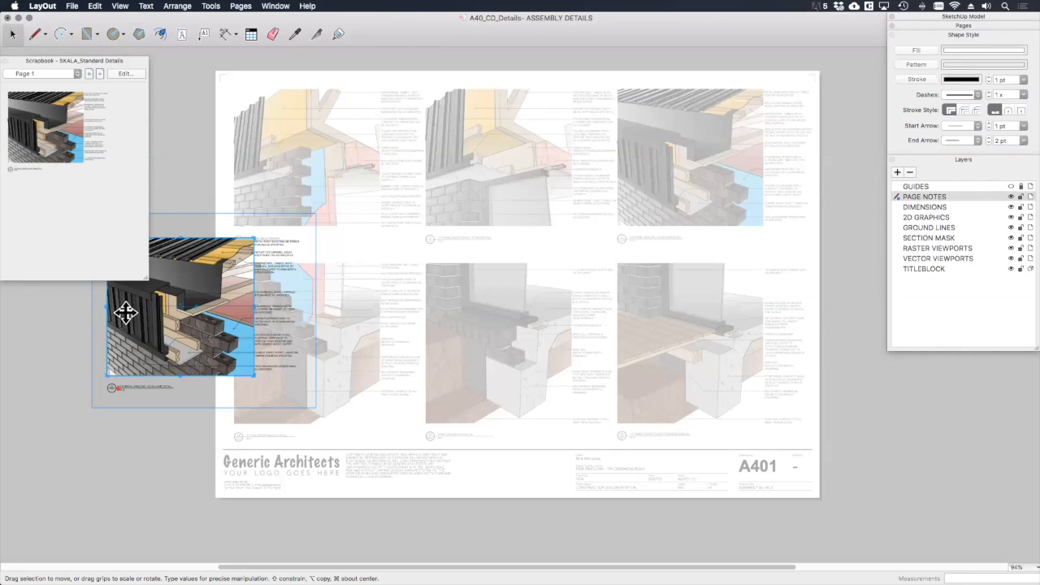
right_click(126, 315)
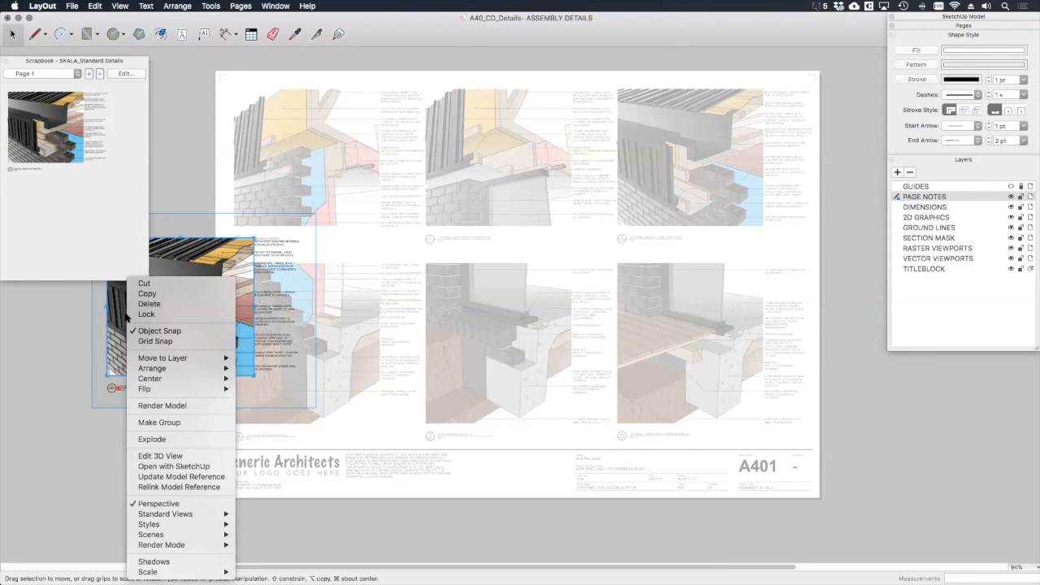
left_click(183, 467)
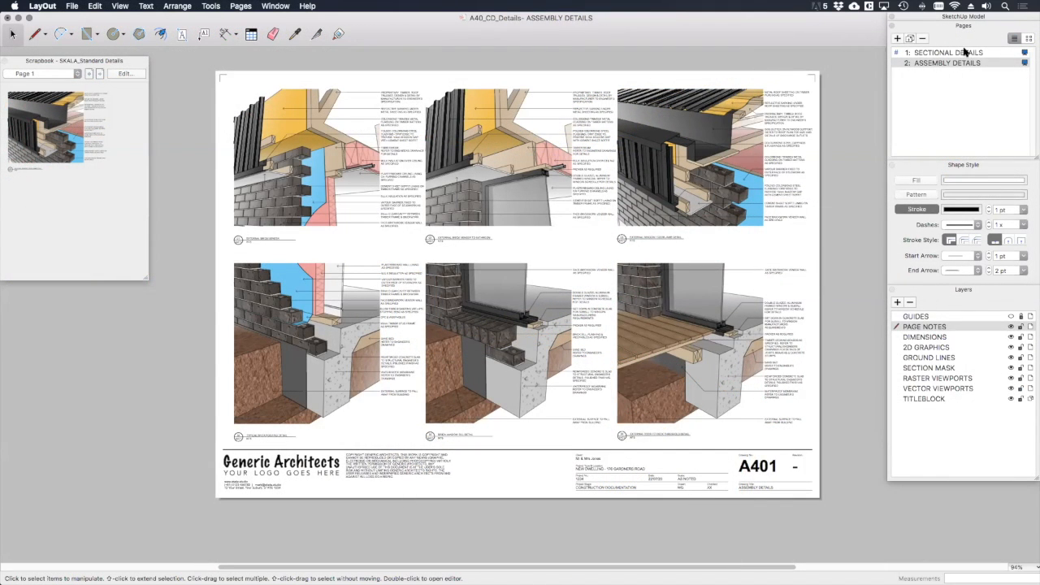
Add a third page named HYBRID GUTTER DETAIL.
left_click(898, 38)
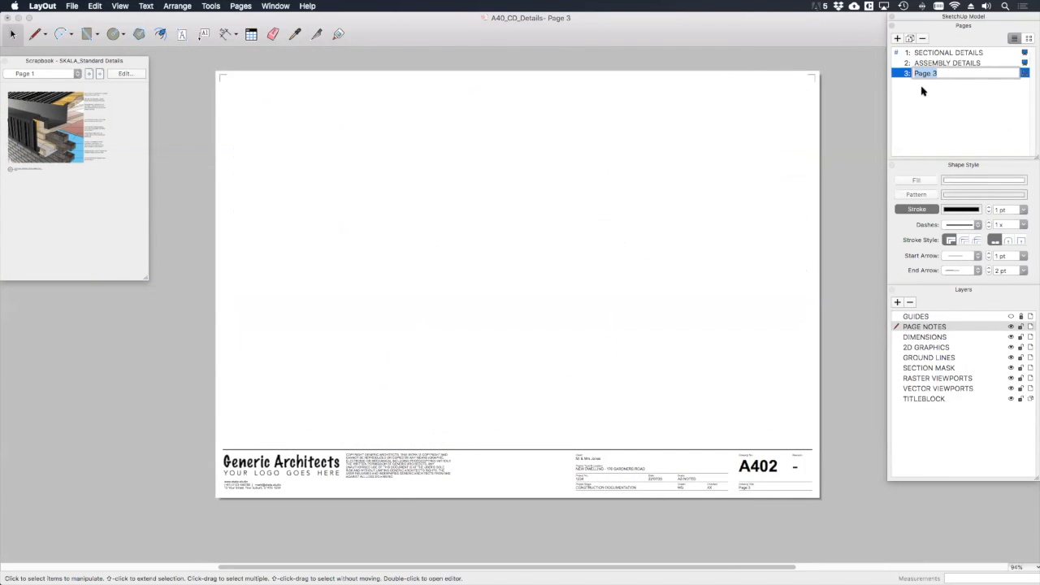
type("HYBRIG GUTTER DETAIL")
key("Return")
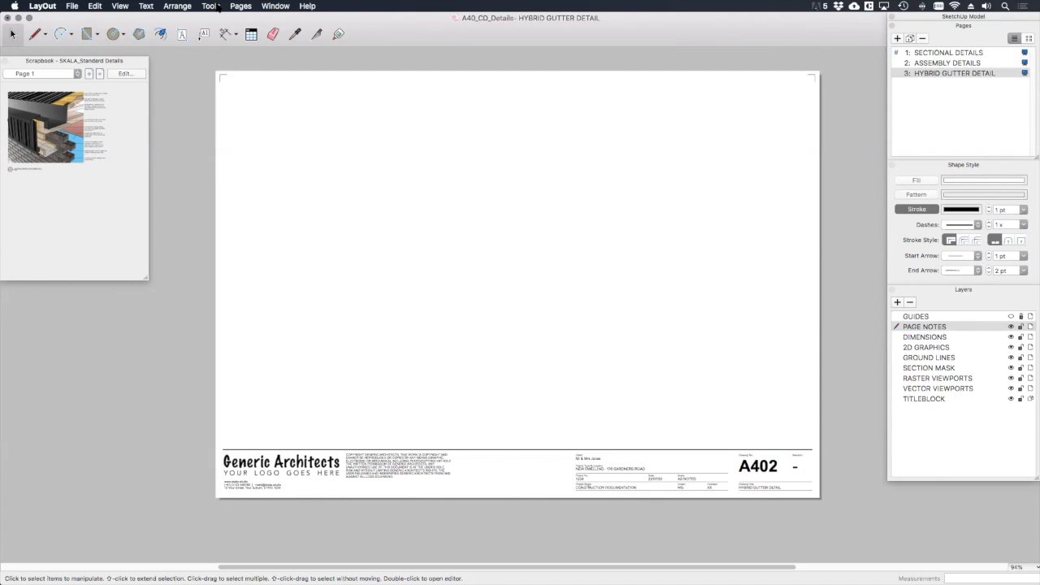
Insert the CD_Details SketchUp model from the 04_ConDocs folder on the new page and set its viewport's scene to Box Gutter.
left_click(72, 7)
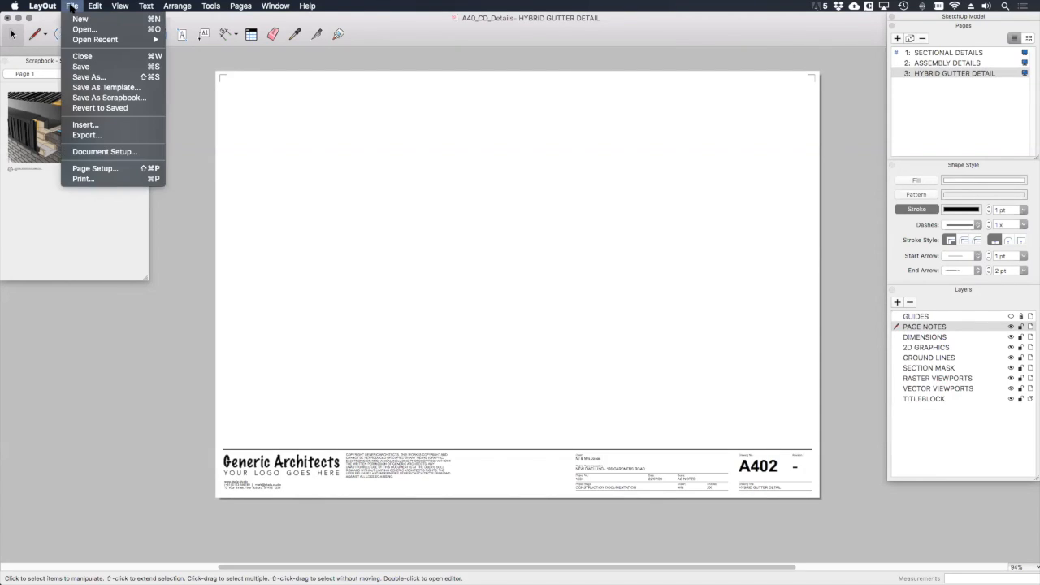
left_click(114, 125)
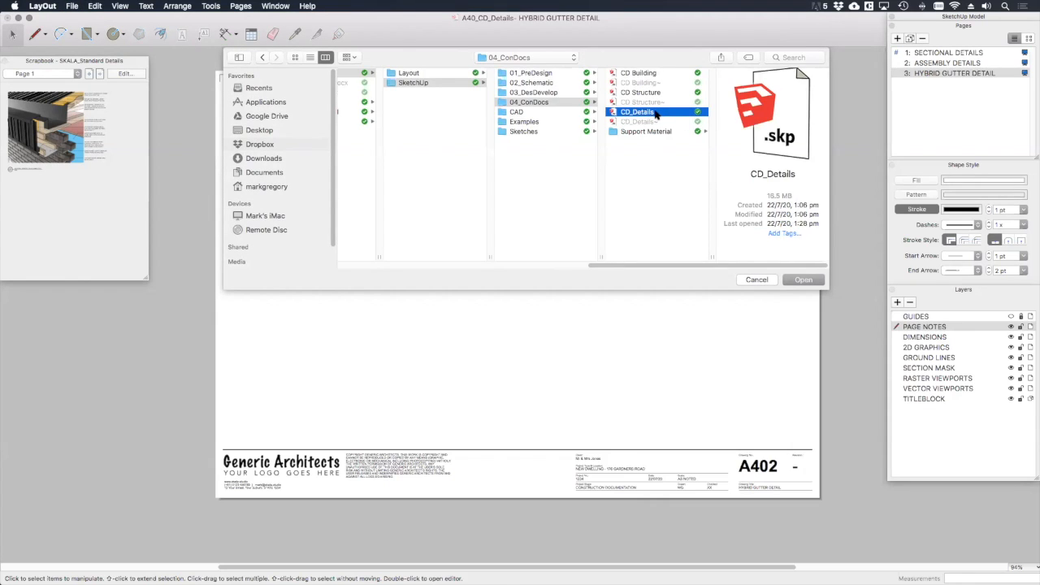
left_click(801, 280)
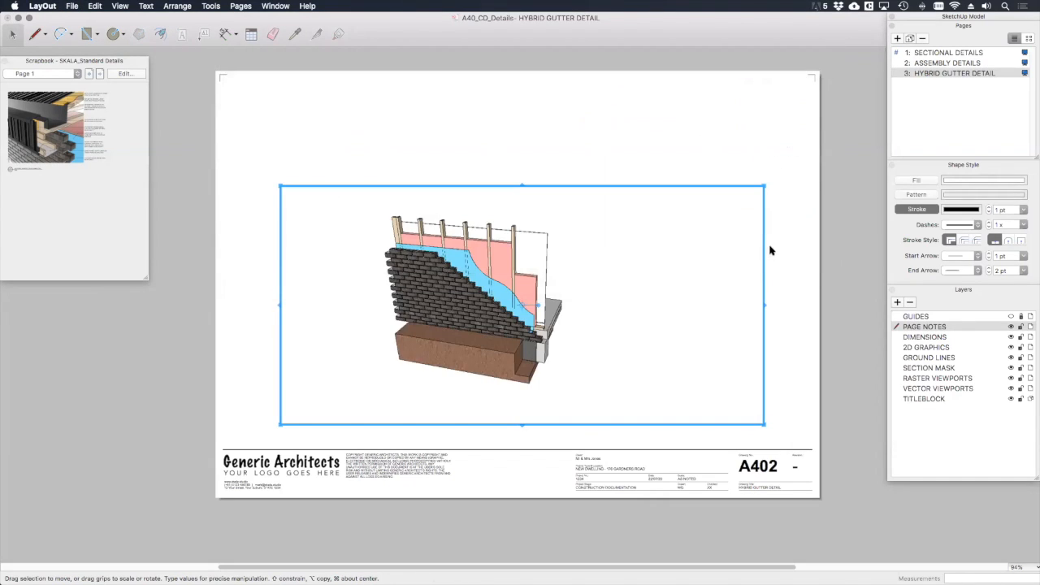
left_click(975, 13)
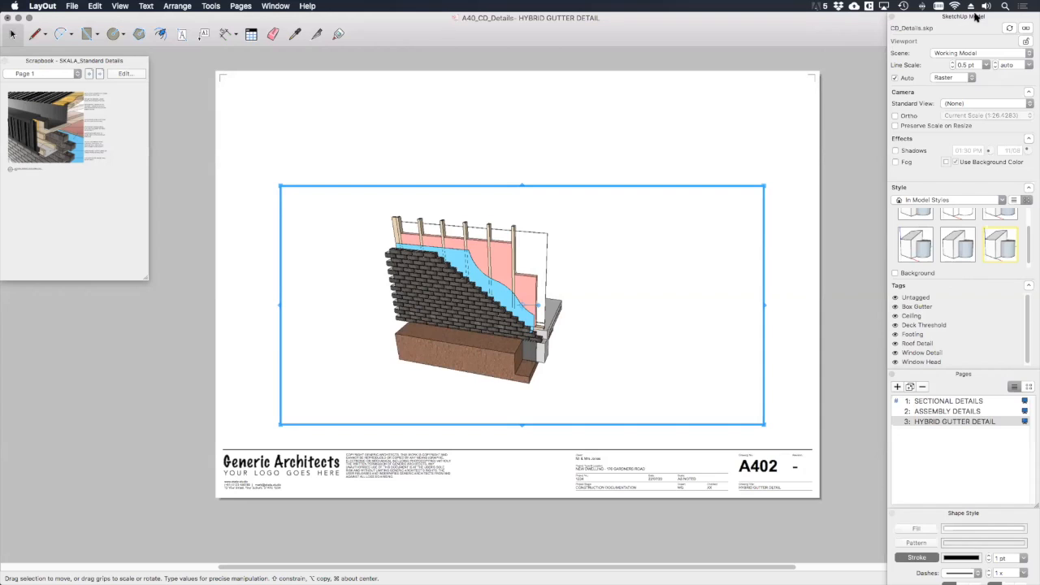
left_click(977, 55)
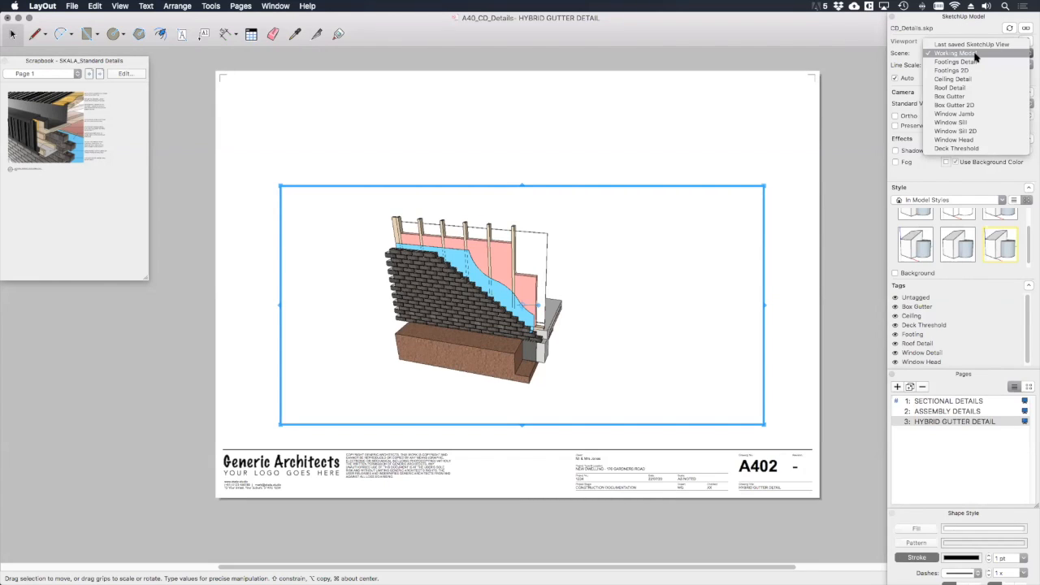
left_click(980, 97)
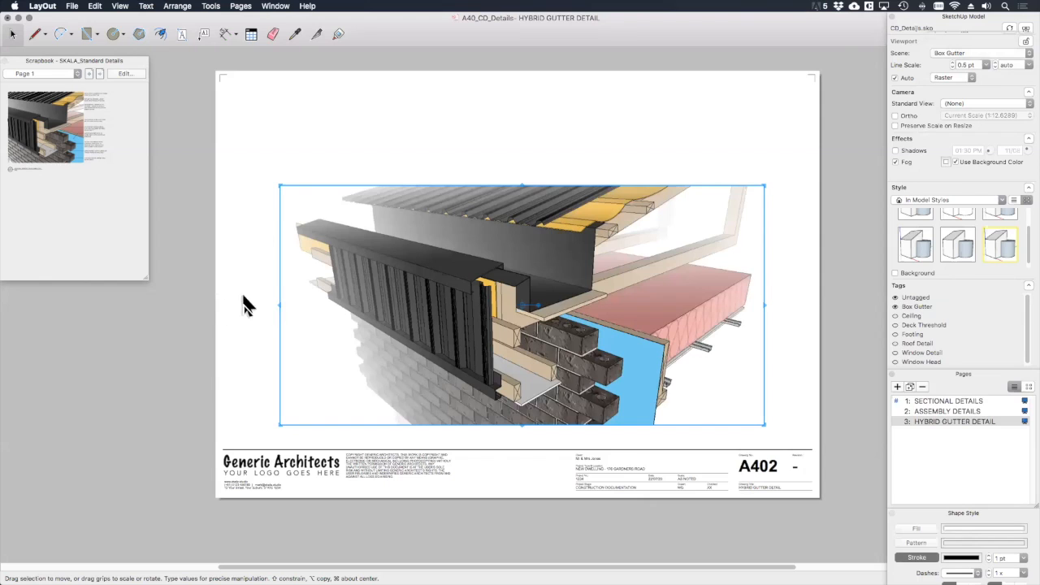
Move the Box Gutter viewport to the sheet's upper left and reshape it into a tall portrait frame ending above the title block.
left_click_drag(410, 269, 327, 180)
left_click_drag(447, 339, 455, 406)
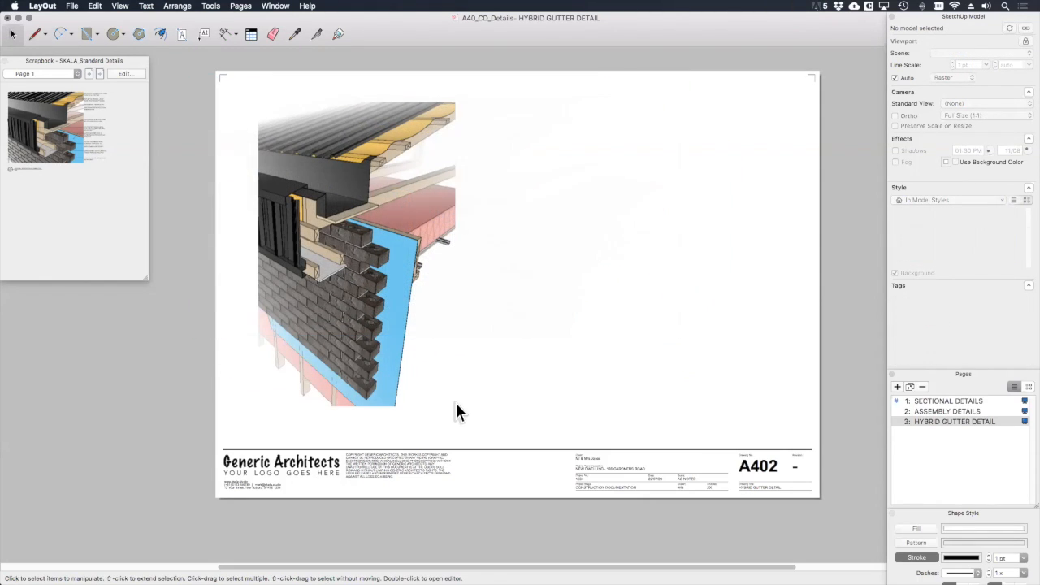
Copy the Box Gutter viewport horizontally to the right half of the sheet and set the copy's scene to Box Gutter 2D.
left_click(333, 291)
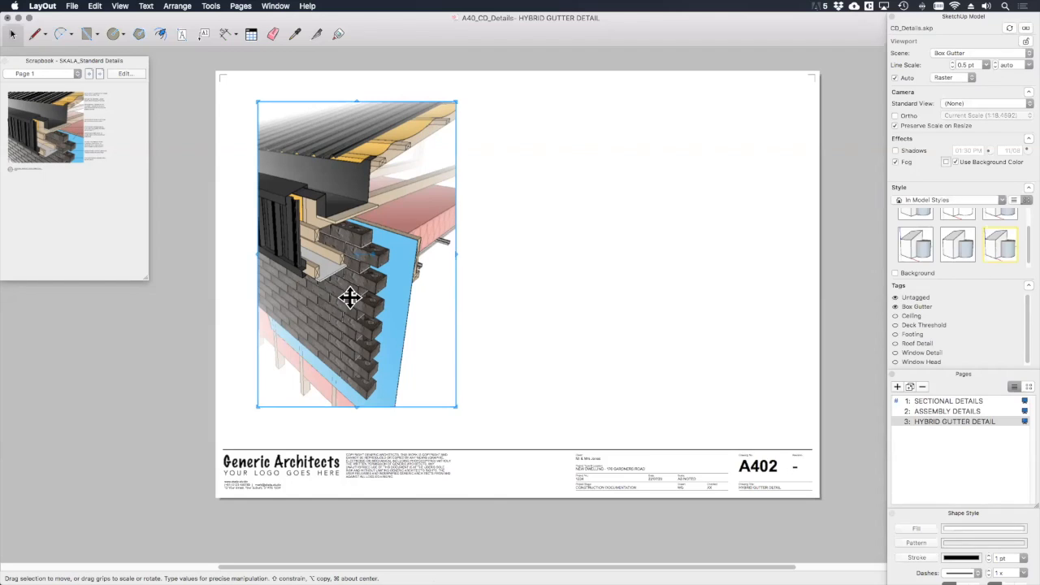
left_click_drag(349, 297, 624, 297)
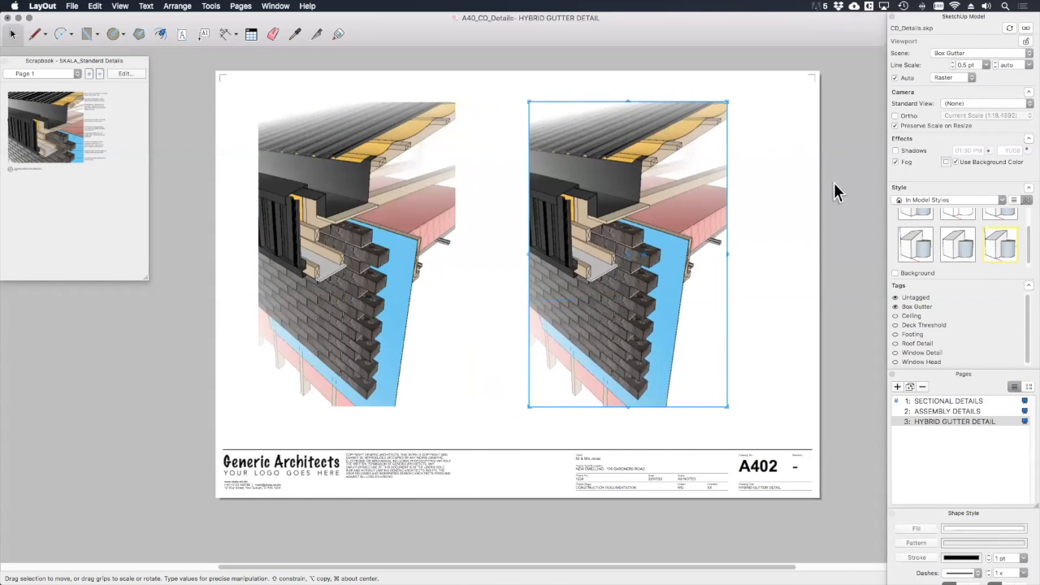
left_click(1029, 54)
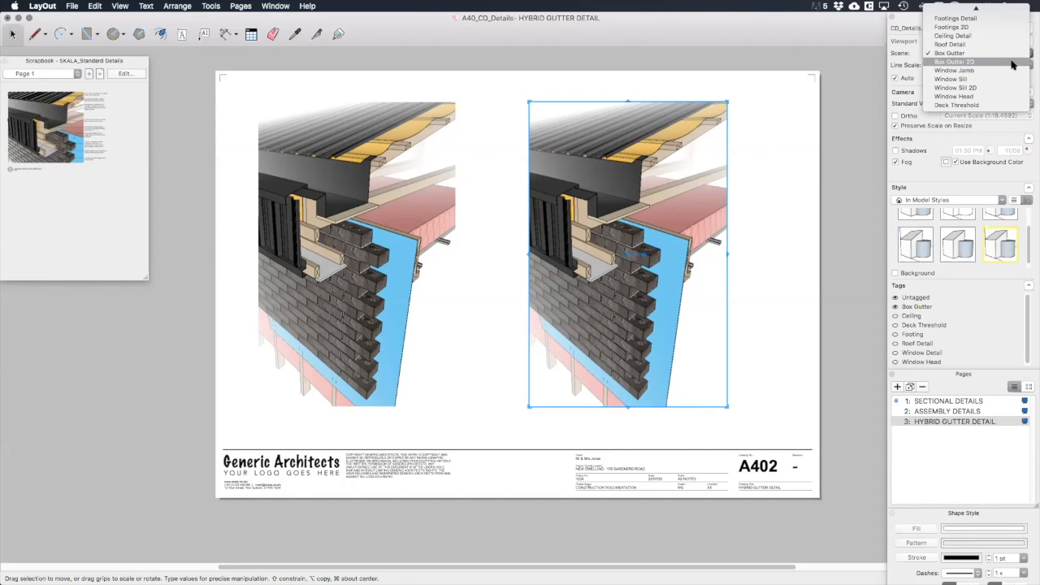
left_click(1015, 54)
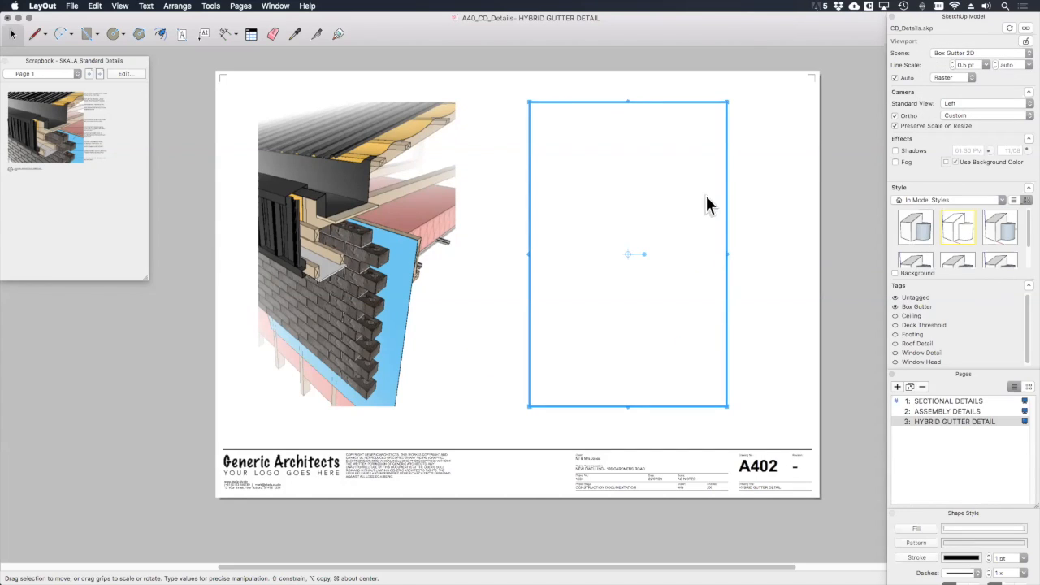
left_click(674, 306)
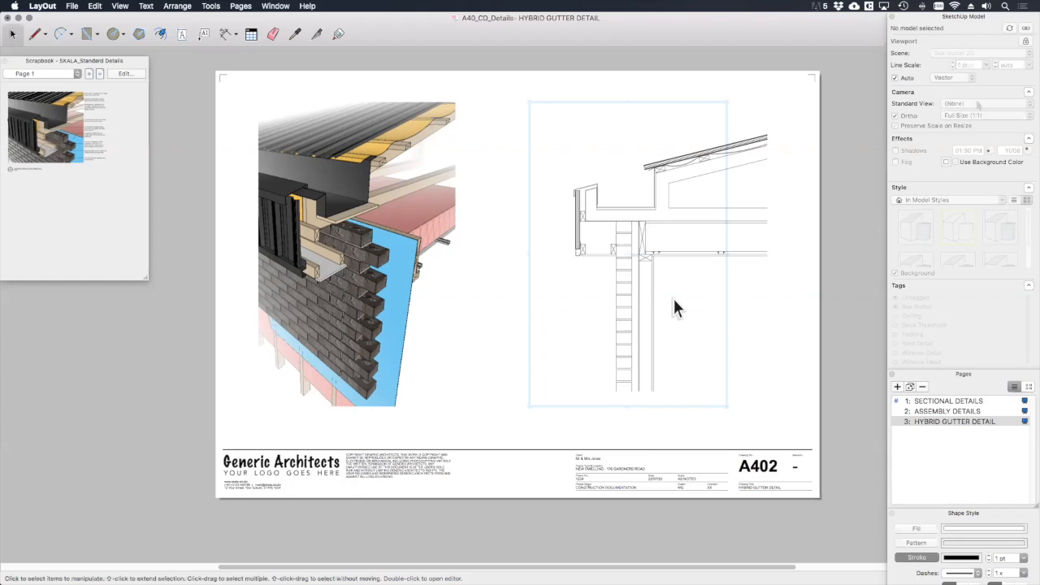